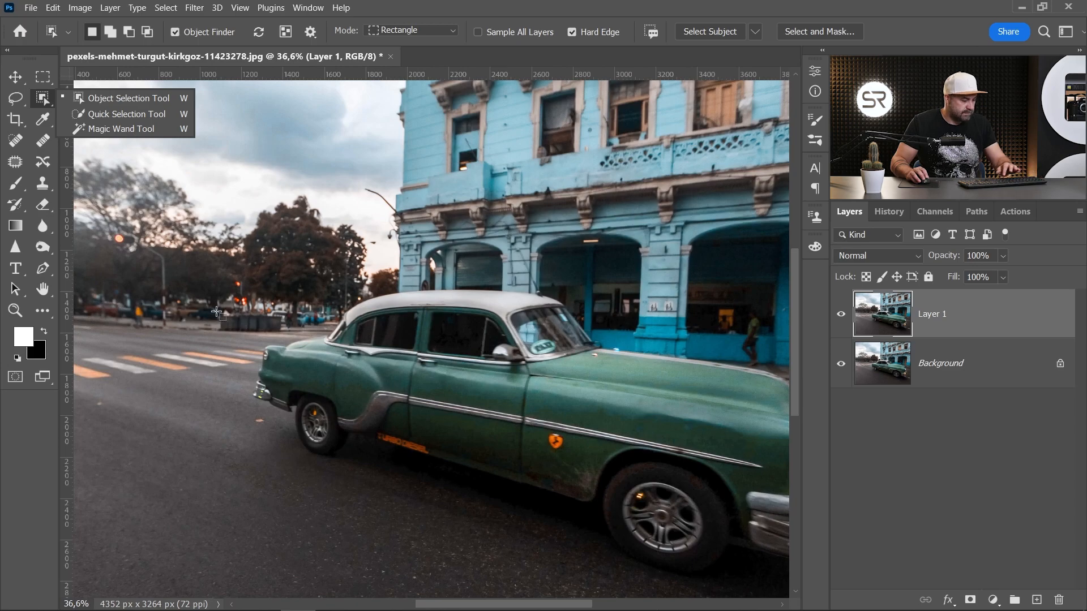
# - Switch to the Pen tool and start a path along the car's roof edge, working back down the rear pillar
pyautogui.press('p')
pyautogui.scroll(5, 396, 317)
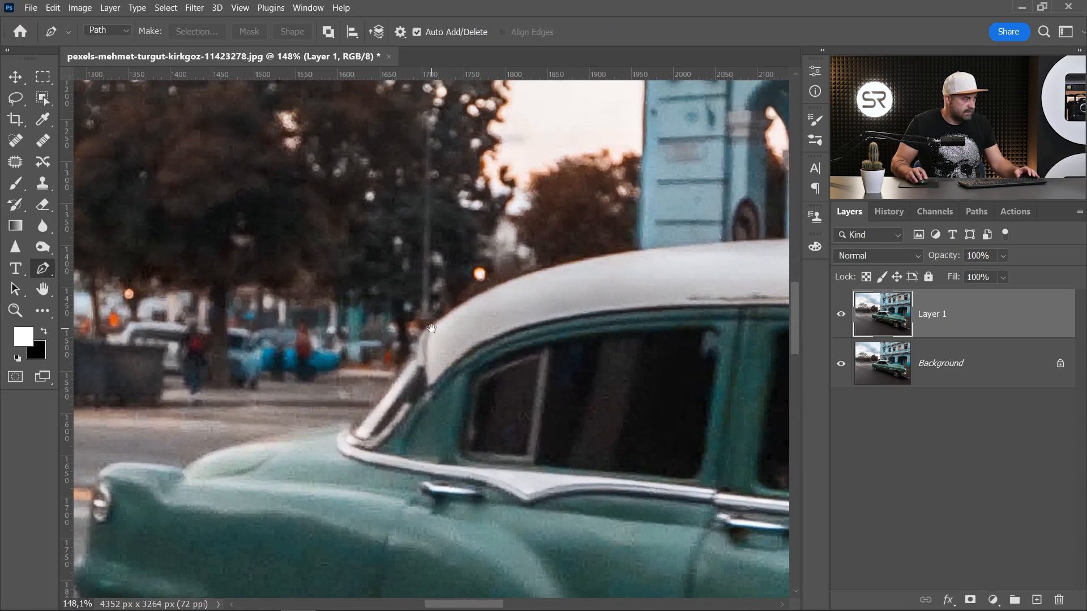
pyautogui.scroll(3, 431, 328)
pyautogui.click(579, 267)
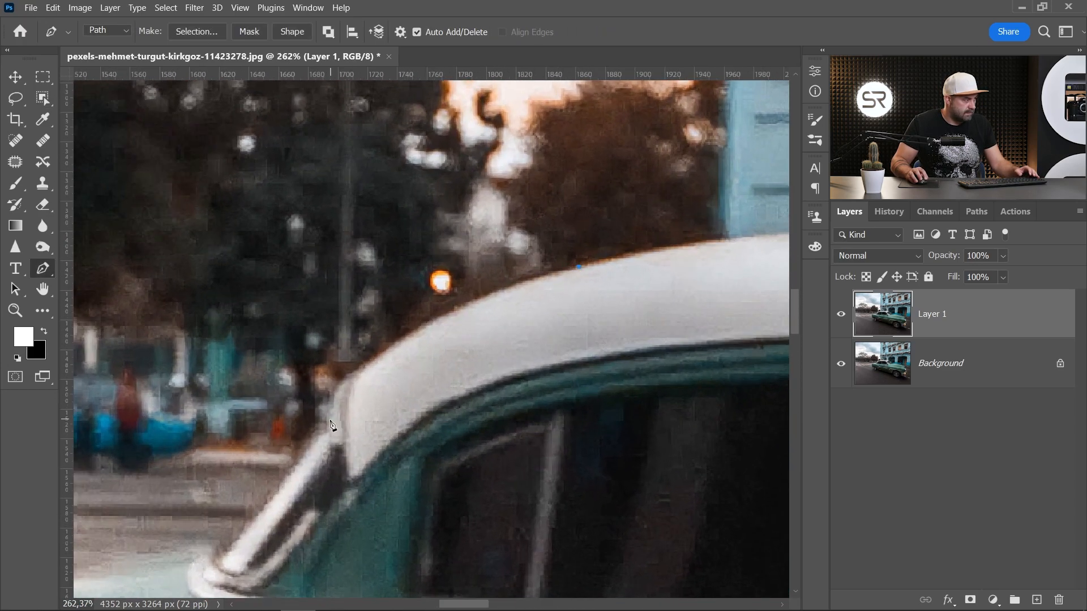
pyautogui.scroll(1, 300, 480)
pyautogui.click(650, 245)
pyautogui.click(449, 274)
pyautogui.click(243, 365)
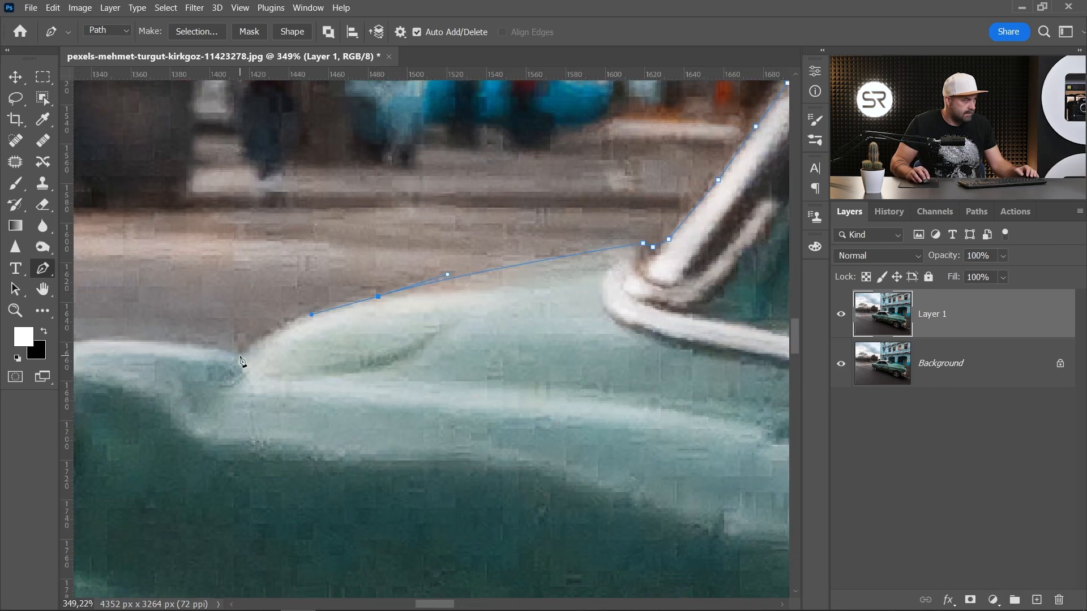
# - Continue the pen path along the car's rear deck down to the rear bumper
pyautogui.click(418, 204)
pyautogui.click(366, 279)
pyautogui.click(396, 197)
pyautogui.moveTo(391, 262); pyautogui.dragTo(391, 268)
pyautogui.moveTo(368, 340); pyautogui.dragTo(419, 188)
pyautogui.click(406, 193)
pyautogui.click(415, 246)
pyautogui.click(397, 254)
pyautogui.click(389, 280)
pyautogui.click(385, 316)
pyautogui.click(391, 352)
pyautogui.moveTo(391, 354); pyautogui.dragTo(403, 203)
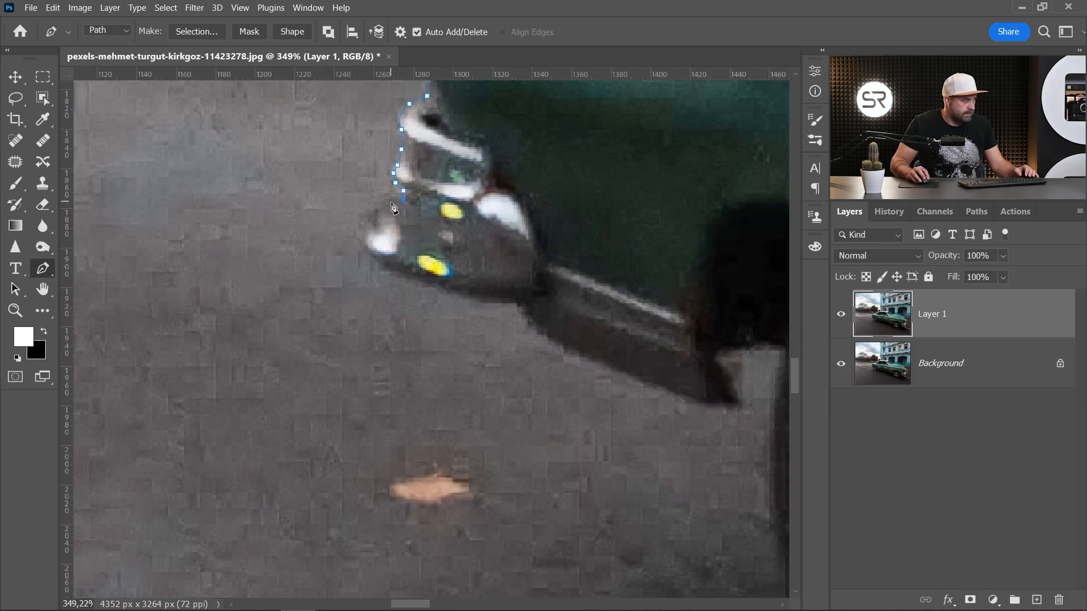
# - Trace the path around the rear bumper and down toward the rear wheel
pyautogui.moveTo(568, 339); pyautogui.dragTo(363, 190)
pyautogui.moveTo(494, 252); pyautogui.dragTo(449, 160)
pyautogui.click(533, 255)
pyautogui.click(527, 236)
pyautogui.click(574, 221)
pyautogui.scroll(-2, 449, 160)
pyautogui.moveTo(403, 428); pyautogui.dragTo(453, 488)
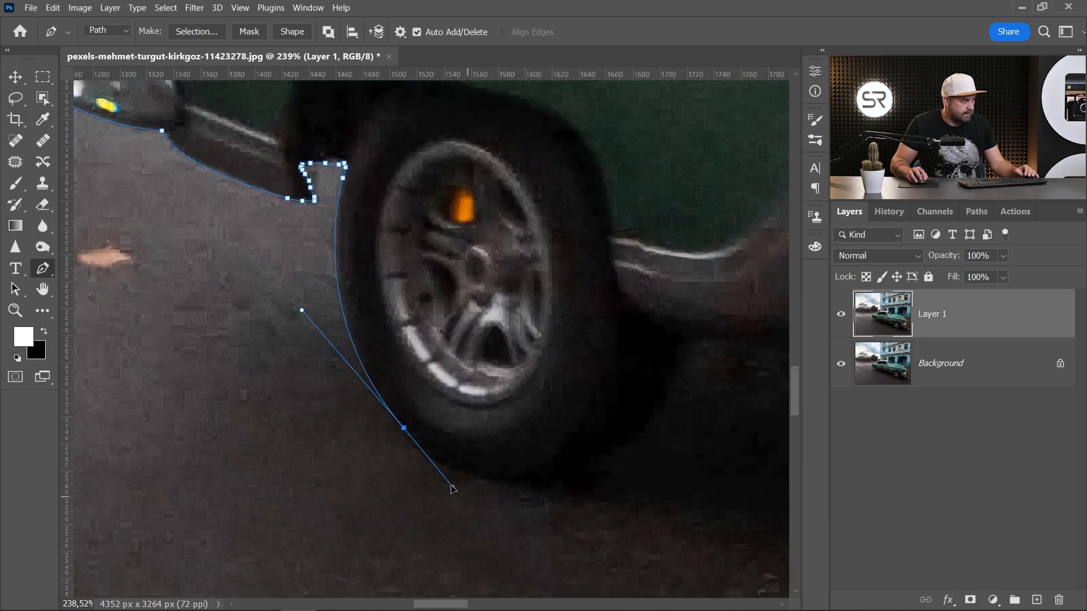
# - Trace the path around the rear wheel and along the lower body to the front wheel
pyautogui.scroll(-2, 675, 358)
pyautogui.moveTo(675, 358); pyautogui.dragTo(398, 335)
pyautogui.moveTo(567, 396); pyautogui.dragTo(245, 347)
pyautogui.click(361, 383)
pyautogui.moveTo(433, 393)
pyautogui.mouseDown()
pyautogui.moveTo(454, 385)
pyautogui.moveTo(249, 108)
pyautogui.mouseUp()
pyautogui.click(281, 131)
pyautogui.moveTo(416, 361); pyautogui.dragTo(553, 443)
pyautogui.moveTo(628, 436); pyautogui.dragTo(429, 486)
pyautogui.moveTo(495, 478); pyautogui.dragTo(572, 476)
pyautogui.moveTo(464, 485); pyautogui.dragTo(505, 484)
pyautogui.click(627, 381)
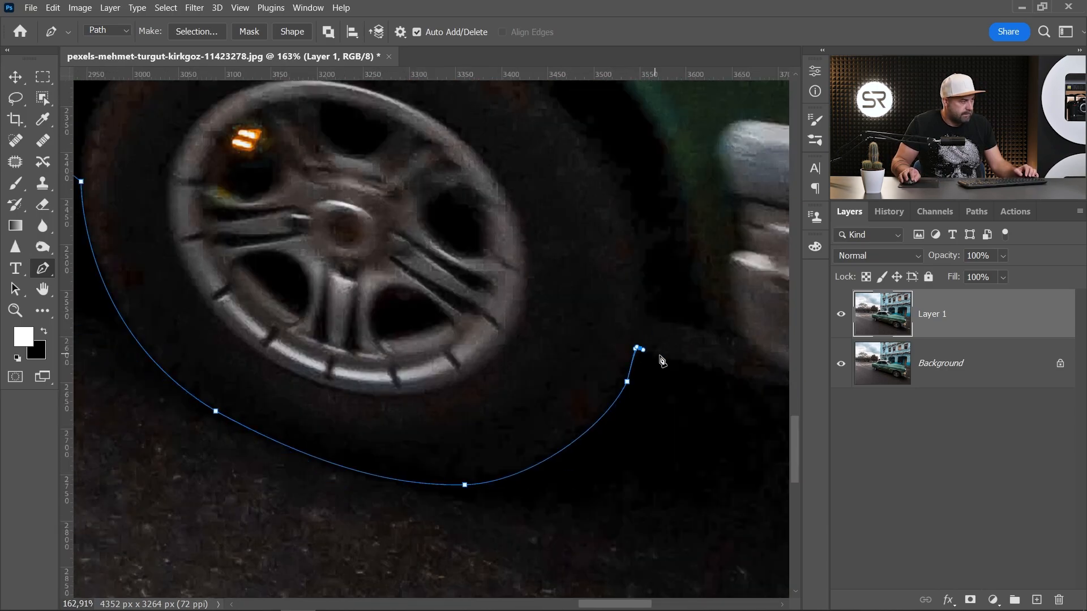
# - Trace the path around the front wheel and up along the front bumper and headlight
pyautogui.moveTo(655, 355); pyautogui.dragTo(239, 301)
pyautogui.click(232, 260)
pyautogui.click(278, 258)
pyautogui.moveTo(335, 292); pyautogui.dragTo(342, 299)
pyautogui.moveTo(660, 354); pyautogui.dragTo(781, 293)
pyautogui.click(728, 187)
pyautogui.moveTo(702, 109); pyautogui.dragTo(670, 559)
pyautogui.click(645, 446)
pyautogui.click(581, 214)
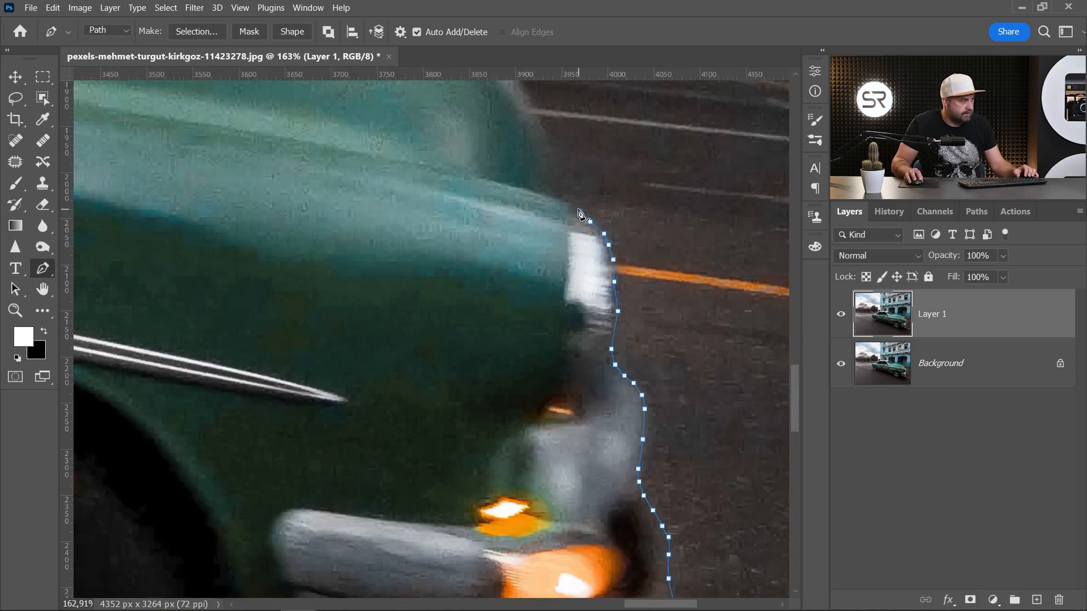
pyautogui.moveTo(581, 214); pyautogui.dragTo(595, 428)
# - Continue the path along the hood toward the windshield
pyautogui.moveTo(494, 260); pyautogui.dragTo(420, 181)
pyautogui.click(236, 168)
pyautogui.moveTo(237, 169); pyautogui.dragTo(633, 247)
pyautogui.click(319, 206)
pyautogui.moveTo(318, 206); pyautogui.dragTo(725, 286)
pyautogui.click(548, 262)
pyautogui.click(405, 216)
pyautogui.scroll(2, 404, 217)
pyautogui.moveTo(396, 214); pyautogui.dragTo(686, 458)
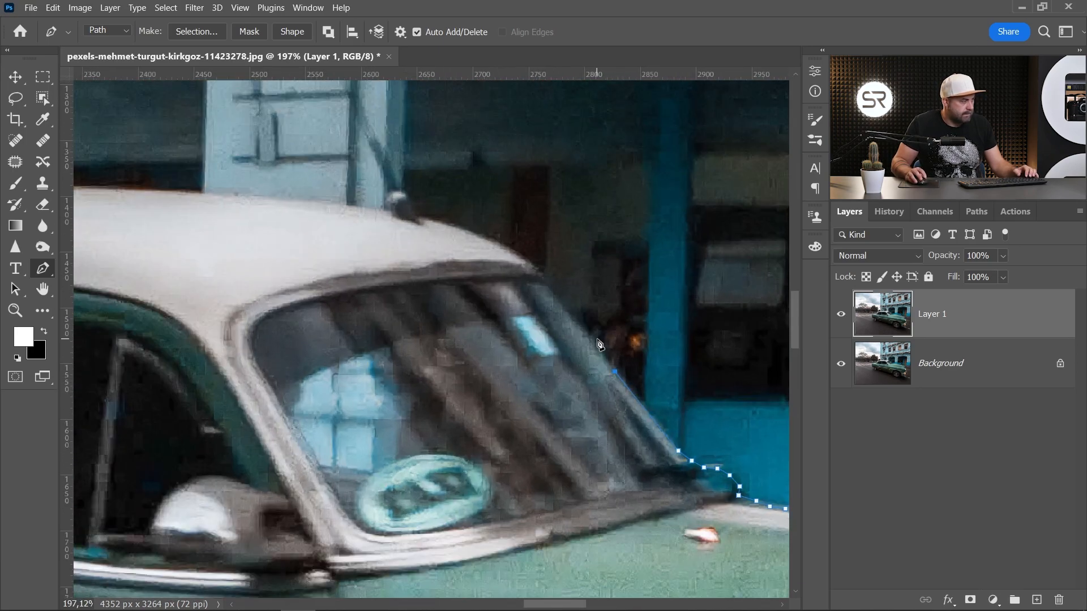
# - Trace the windshield and roof and close the path at its starting point around the car
pyautogui.click(534, 268)
pyautogui.moveTo(533, 268); pyautogui.dragTo(652, 384)
pyautogui.moveTo(504, 319); pyautogui.dragTo(719, 366)
pyautogui.moveTo(435, 365); pyautogui.dragTo(342, 361)
pyautogui.moveTo(342, 361); pyautogui.dragTo(591, 287)
pyautogui.scroll(-1, 233, 315)
pyautogui.moveTo(234, 315); pyautogui.dragTo(498, 298)
pyautogui.moveTo(517, 294); pyautogui.dragTo(379, 312)
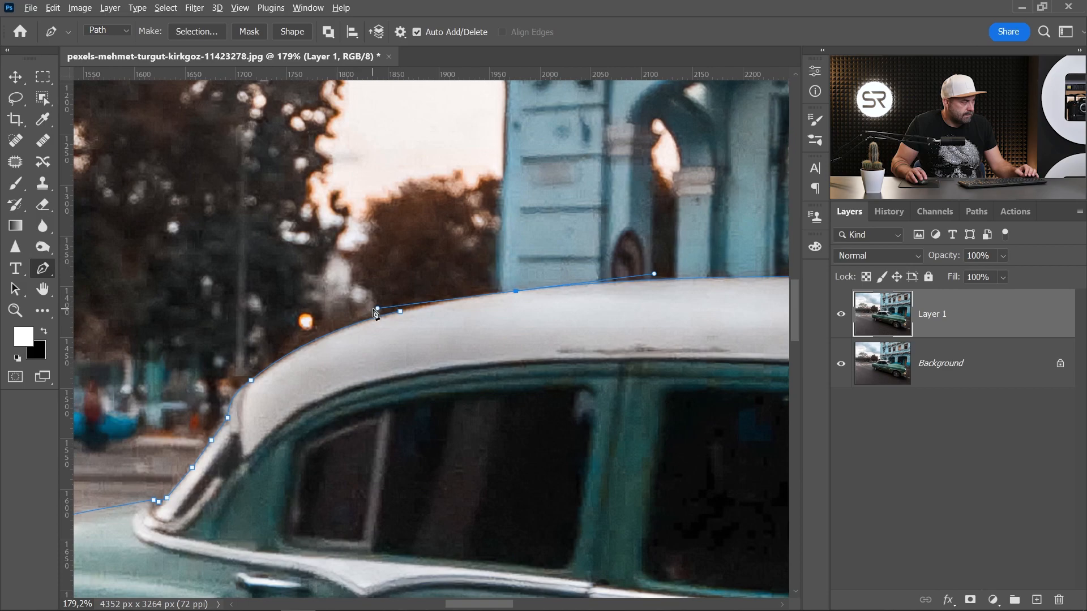
pyautogui.click(399, 308)
pyautogui.scroll(-20, 374, 334)
# - Convert the closed path into a selection
pyautogui.click(196, 32)
pyautogui.click(618, 158)
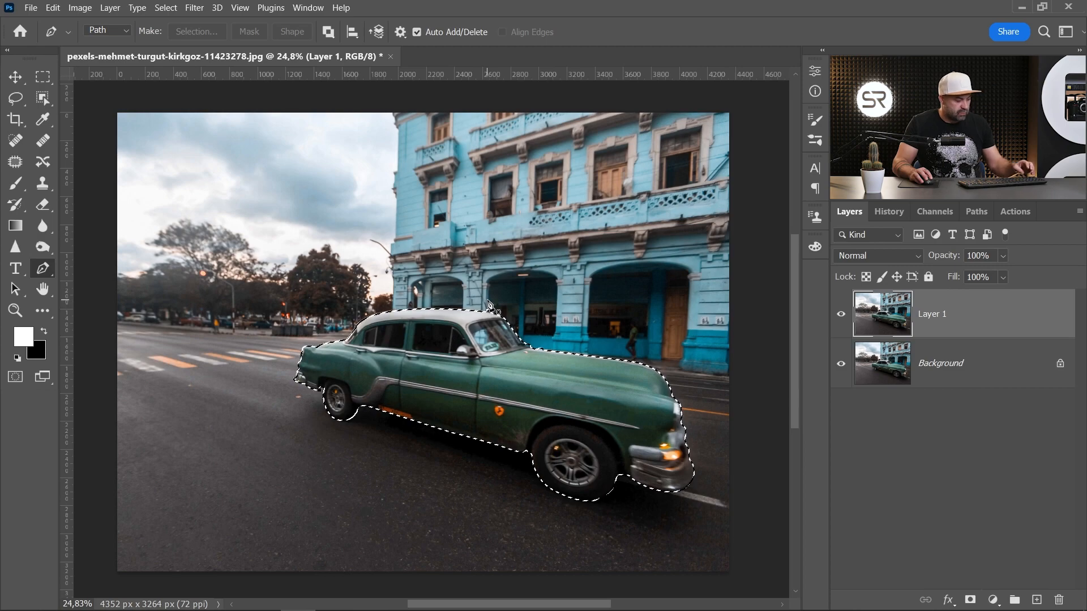
# - Copy the selected car to a new layer and rename Layer 1 as Background
pyautogui.hotkey('ctrl', 'j')
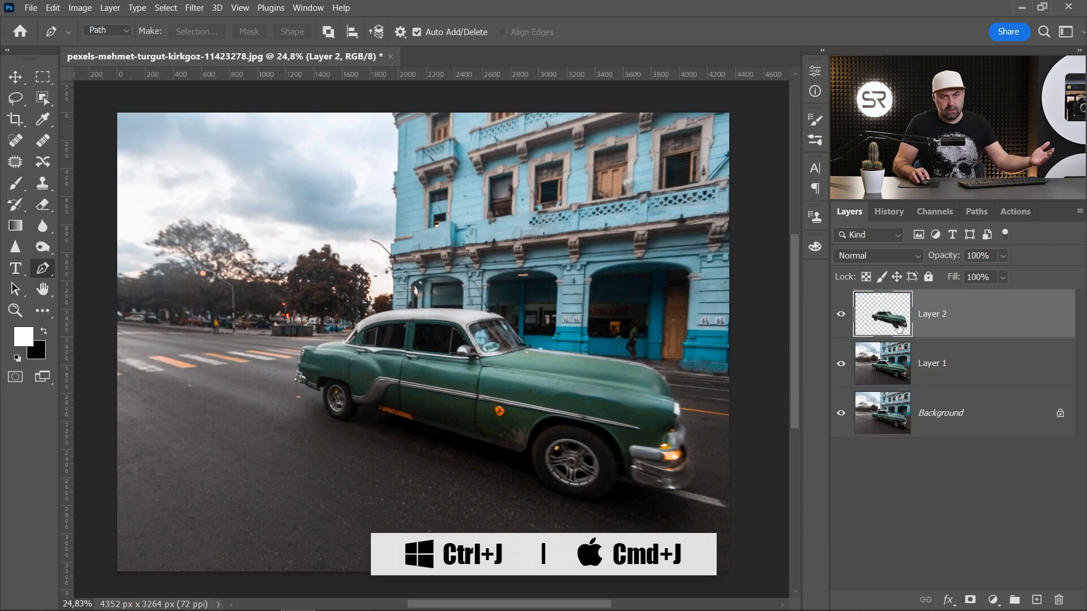
pyautogui.click(889, 367)
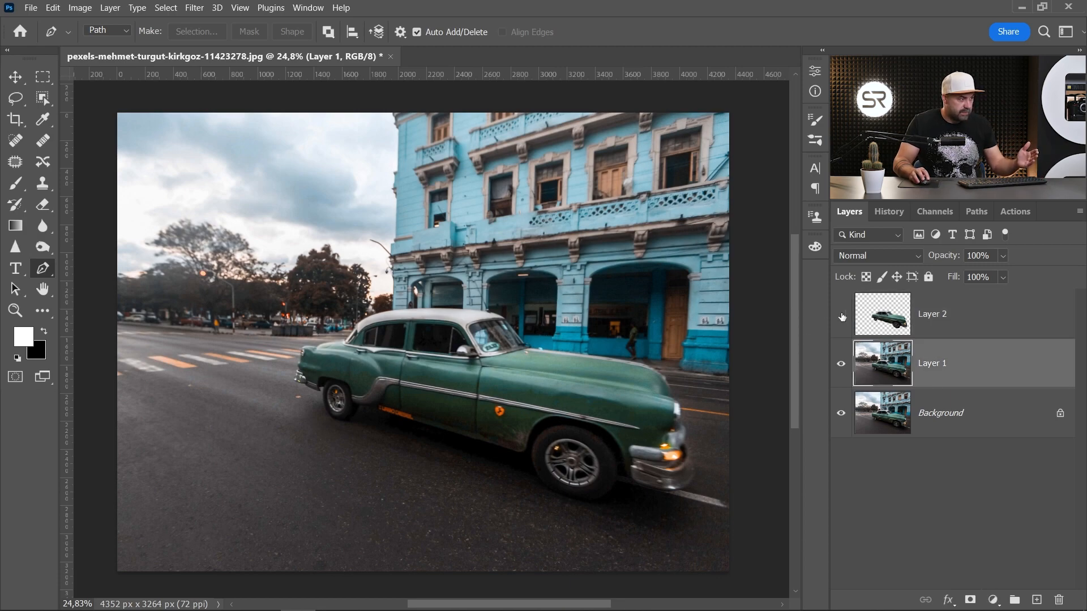
pyautogui.doubleClick(938, 367)
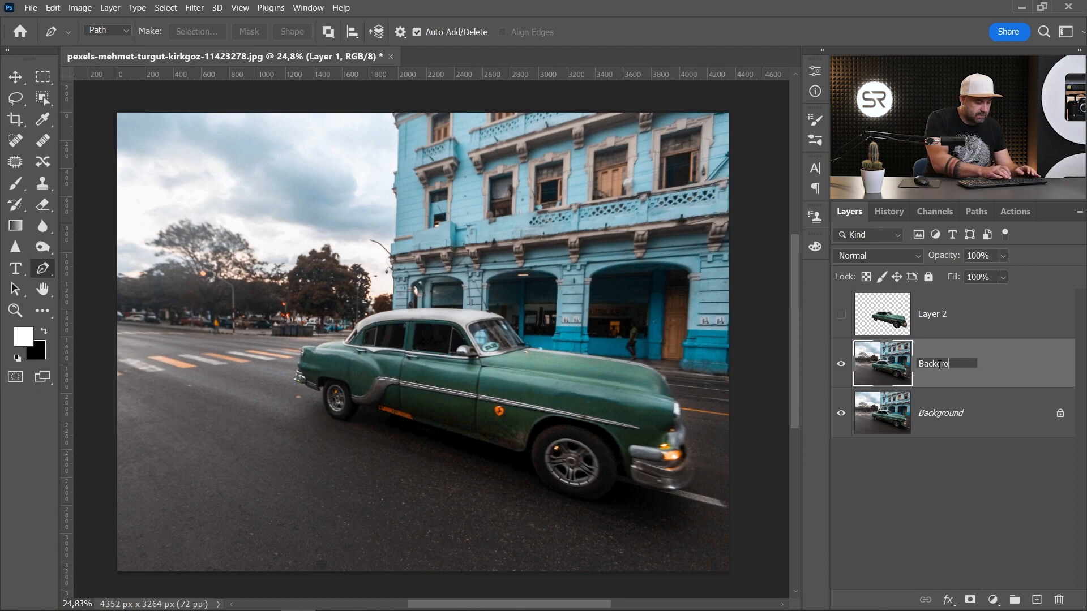
pyautogui.click(935, 322)
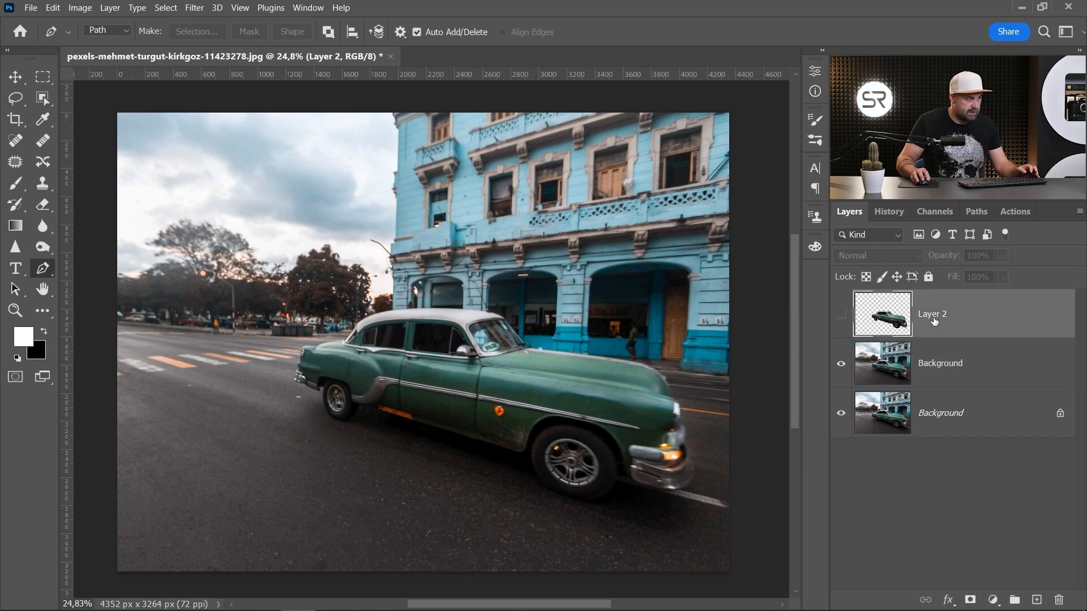
# - Rename the car layer as Car
pyautogui.doubleClick(935, 316)
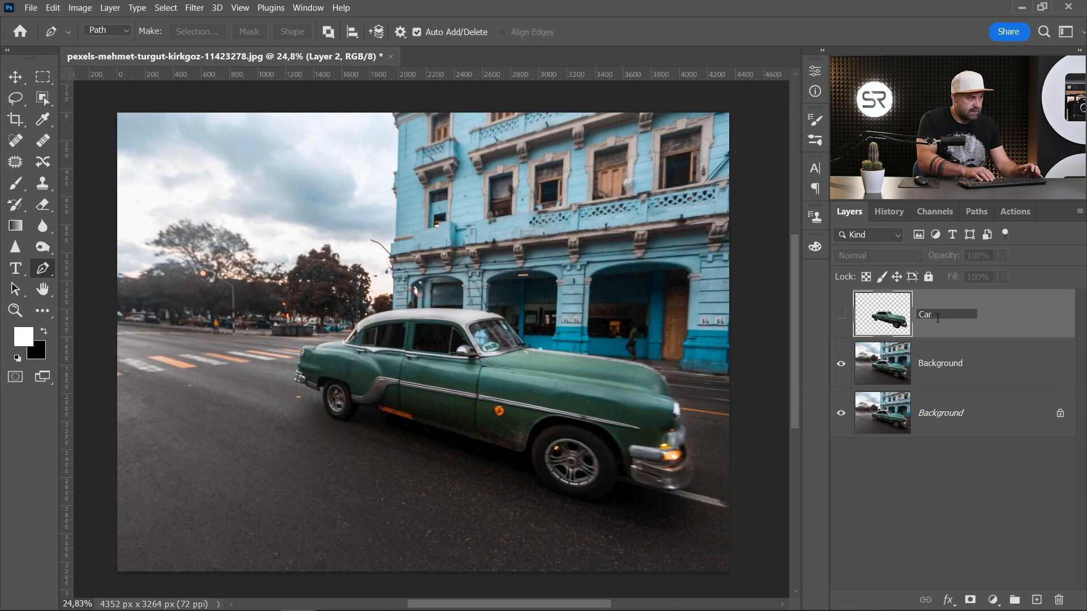
pyautogui.write('Car')
pyautogui.press('Return')
# - Load the Car layer's pixels as a selection and make the Background layer active
pyautogui.rightClick(900, 325)
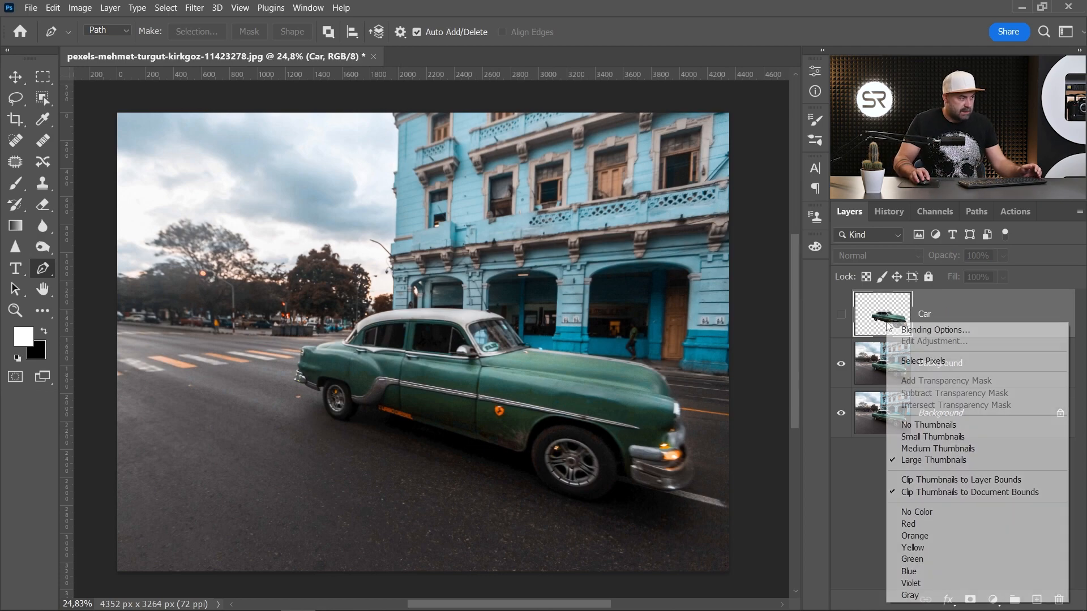
pyautogui.click(914, 365)
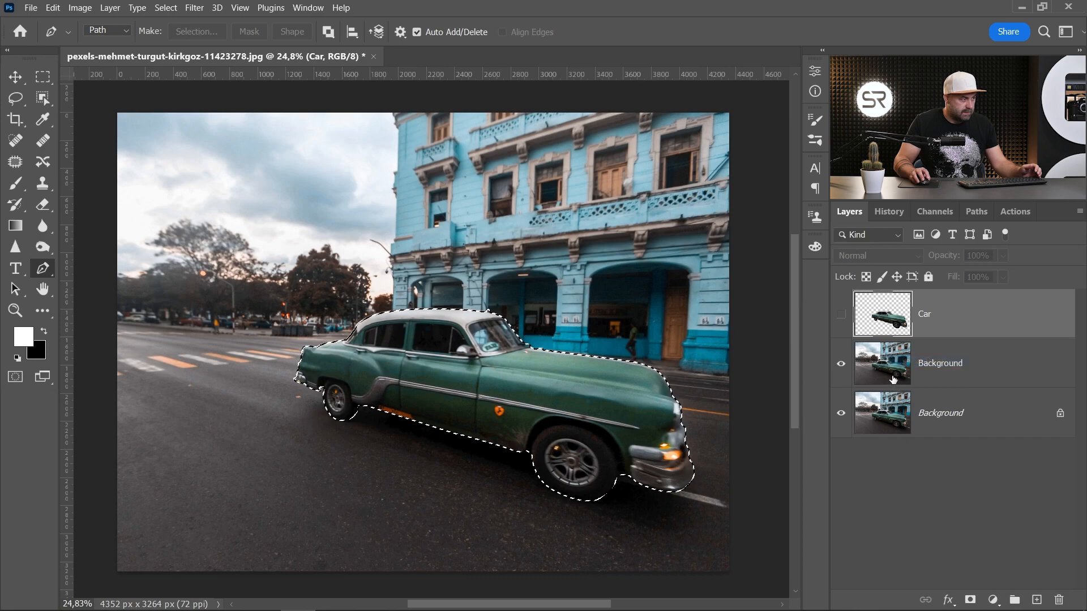
pyautogui.click(914, 371)
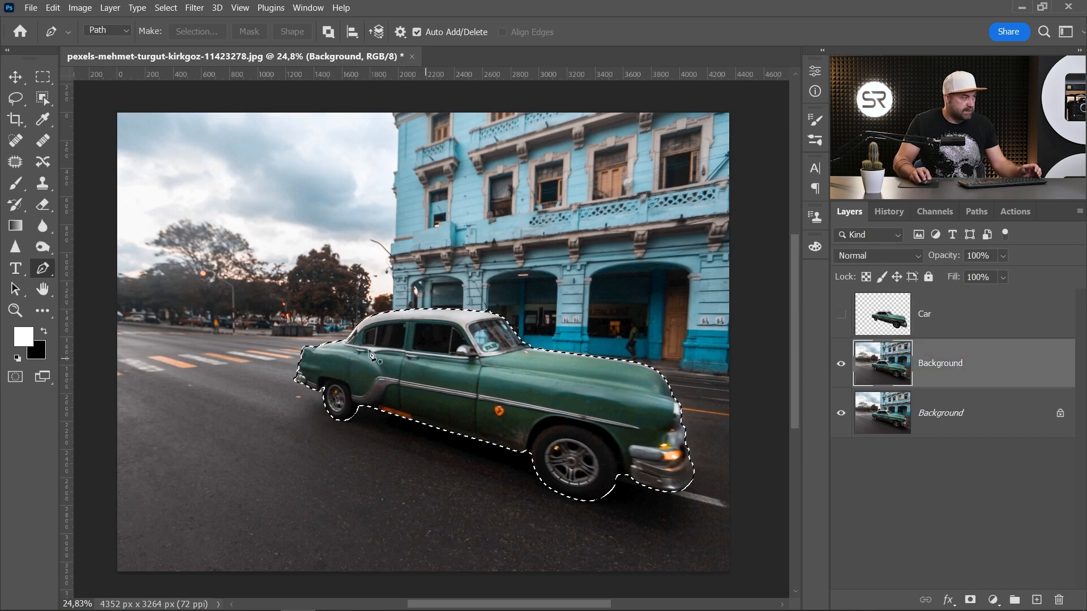
# - Expand the car selection using Select > Modify > Expand
pyautogui.click(166, 8)
pyautogui.moveTo(204, 212)
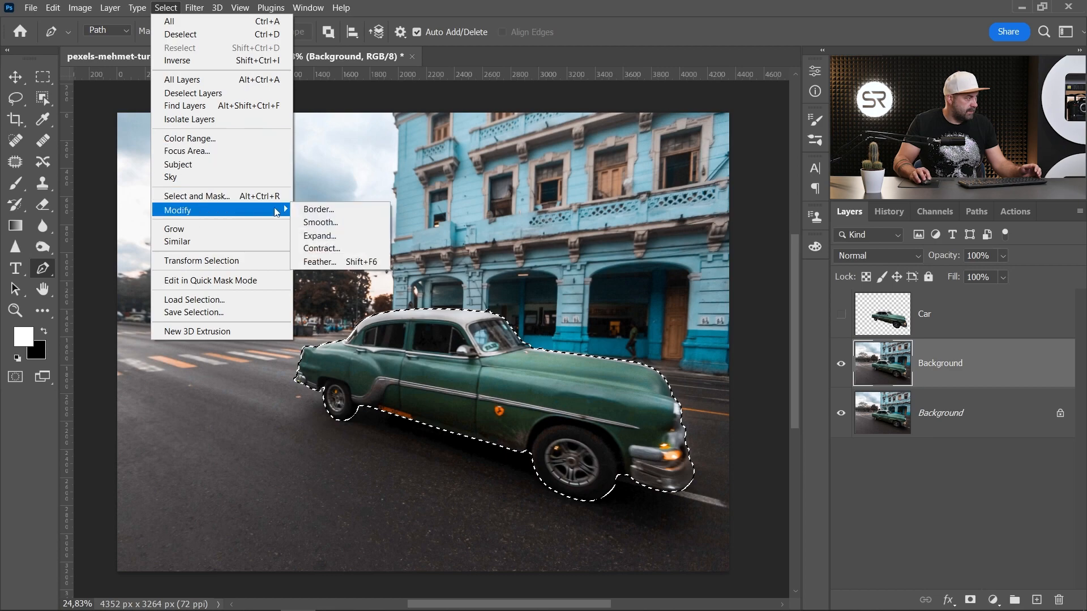
pyautogui.click(320, 236)
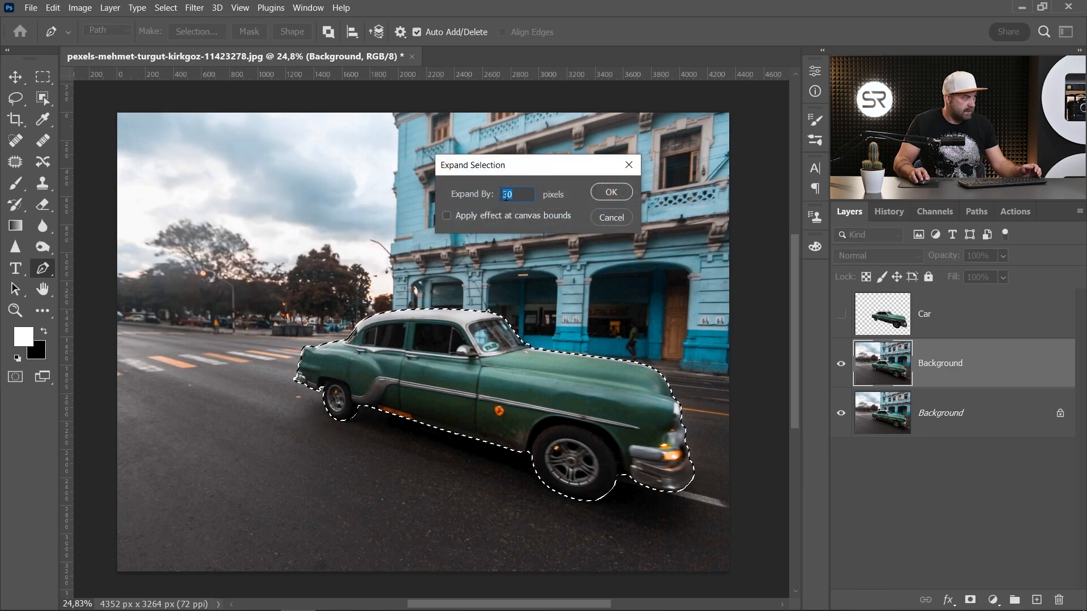
pyautogui.click(607, 191)
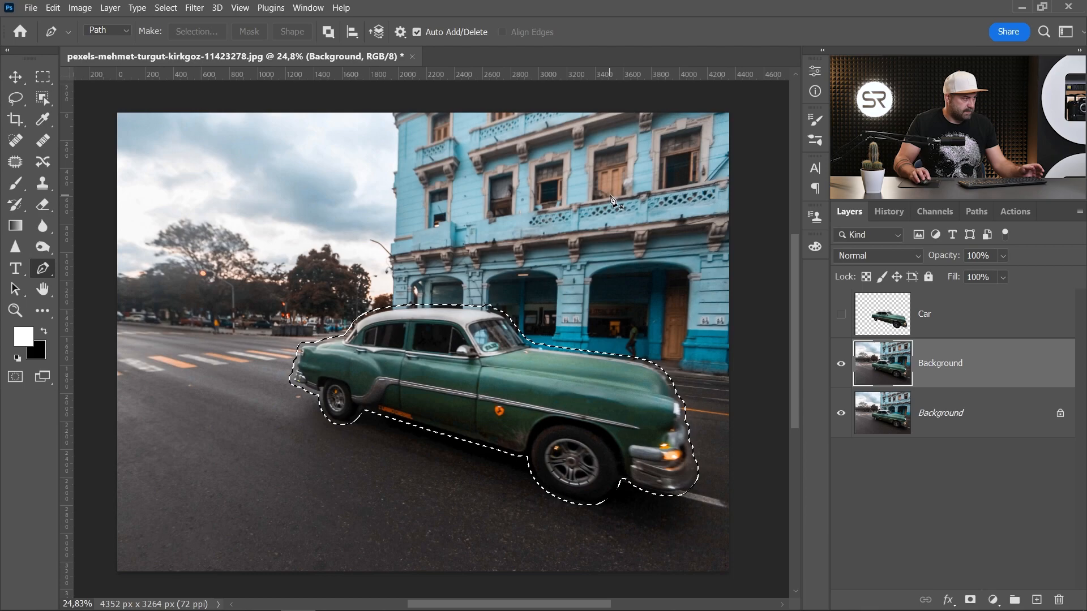
# - Fill the expanded selection with Content-Aware Fill, output to a new layer
pyautogui.click(54, 8)
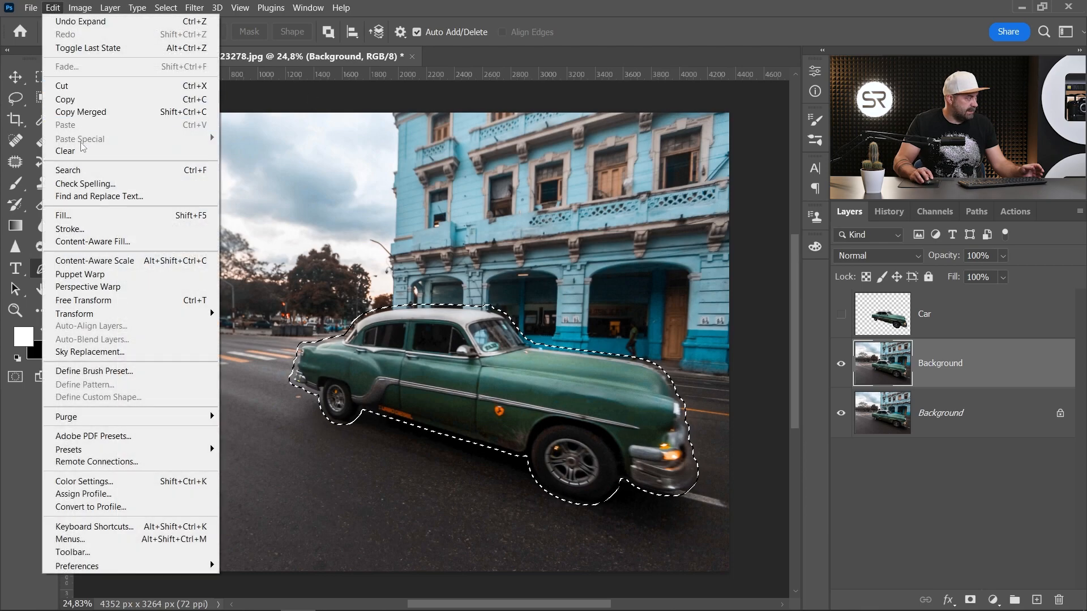
pyautogui.click(104, 241)
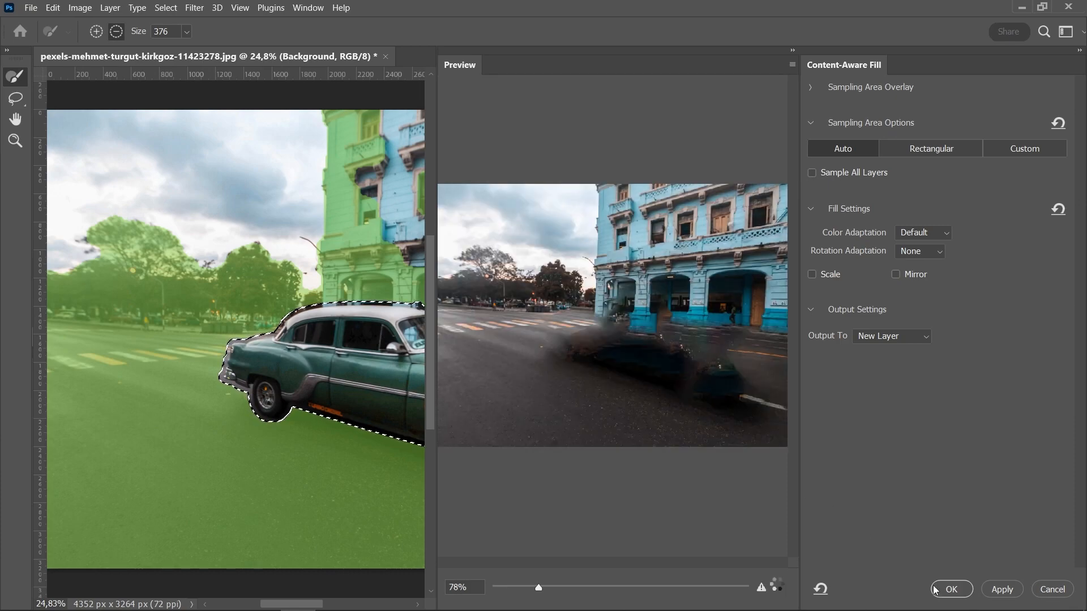
pyautogui.click(951, 590)
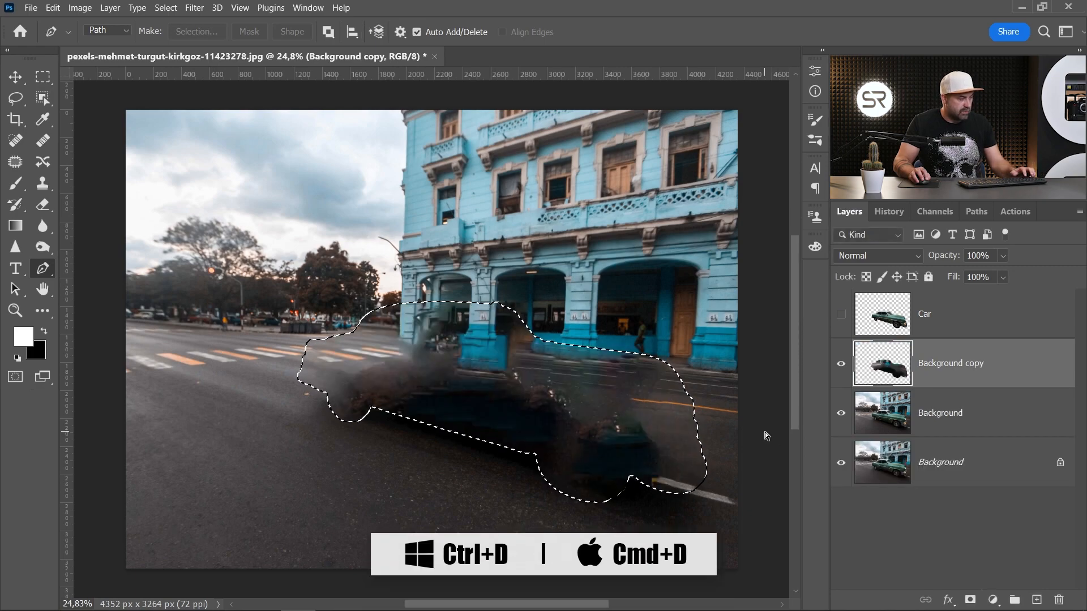
# - Deselect and merge the content-aware fill layer with the Background layer beneath it
pyautogui.hotkey('ctrl', 'd')
pyautogui.keyDown('ctrl'); pyautogui.click(962, 411); pyautogui.keyUp('ctrl')
pyautogui.rightClick(970, 365)
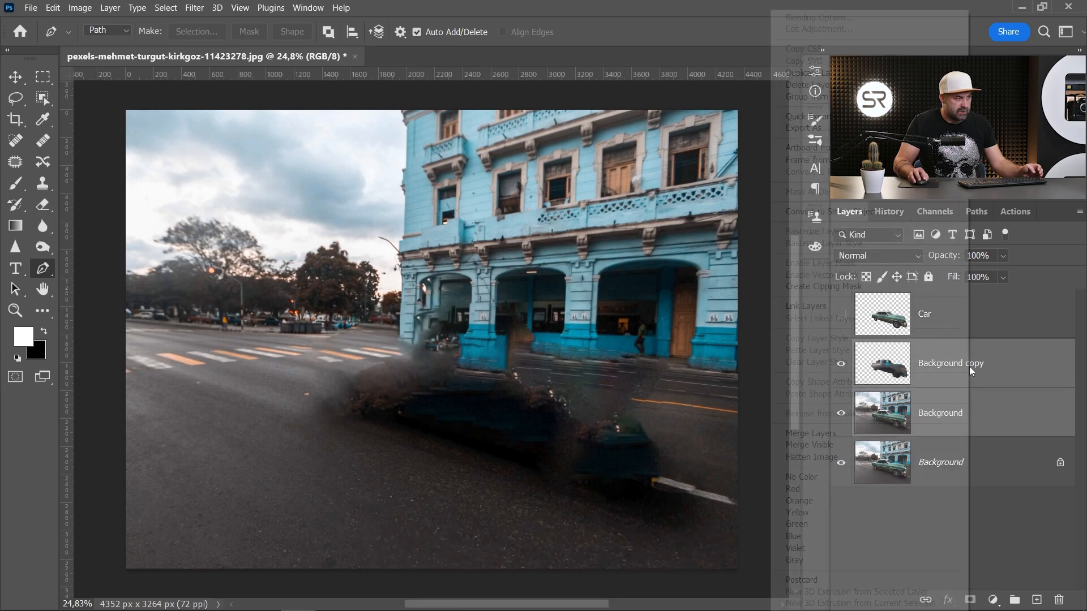
pyautogui.click(957, 369)
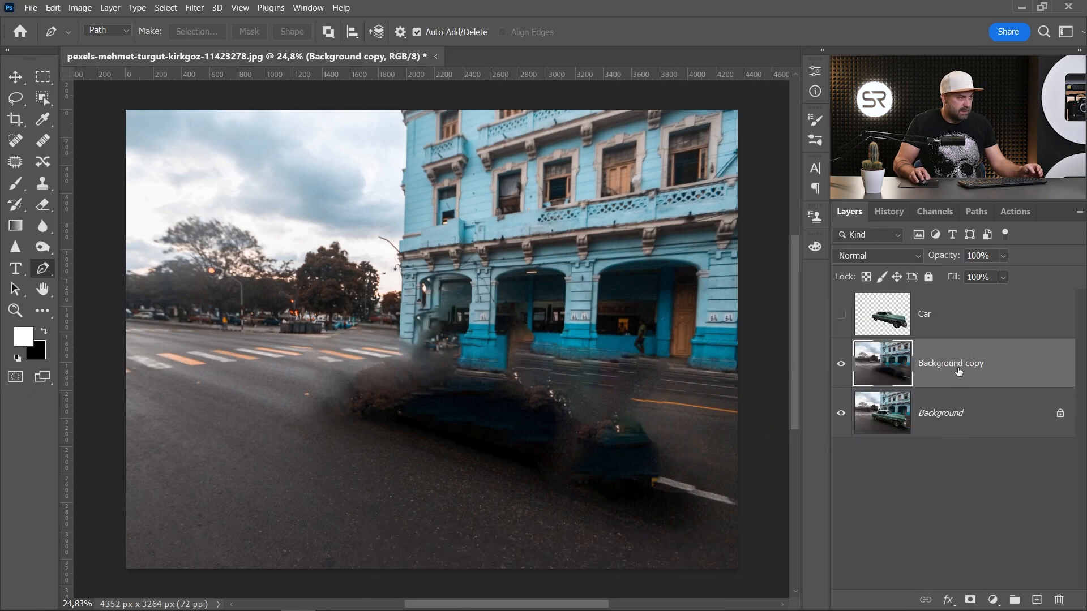
# - Rename the merged layer as Background by removing the word copy
pyautogui.doubleClick(965, 365)
pyautogui.moveTo(962, 365); pyautogui.dragTo(1007, 366)
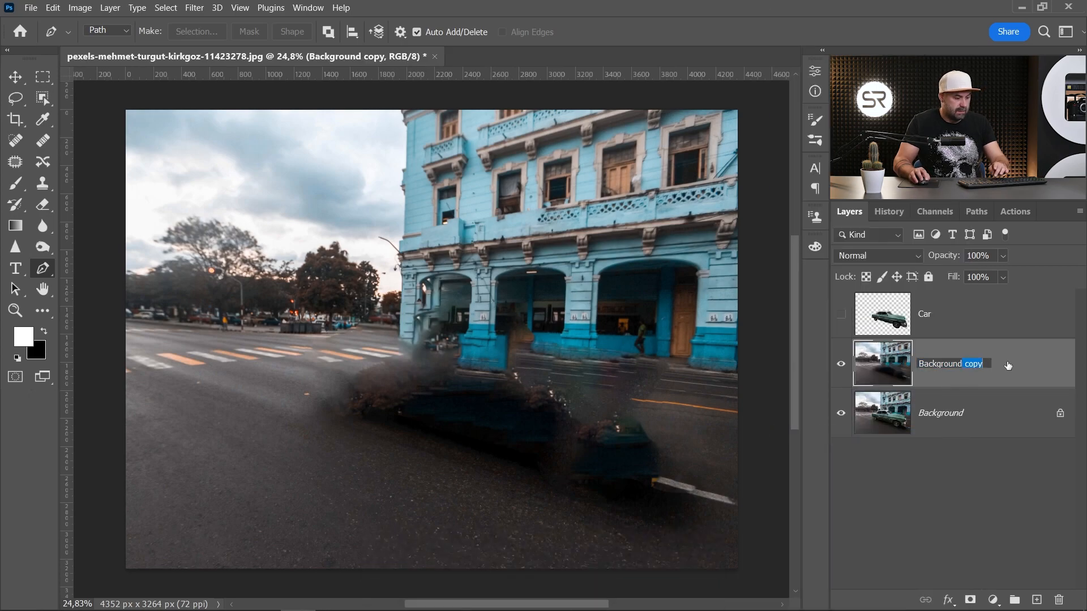
pyautogui.press('BackSpace')
pyautogui.click(927, 415)
pyautogui.click(957, 365)
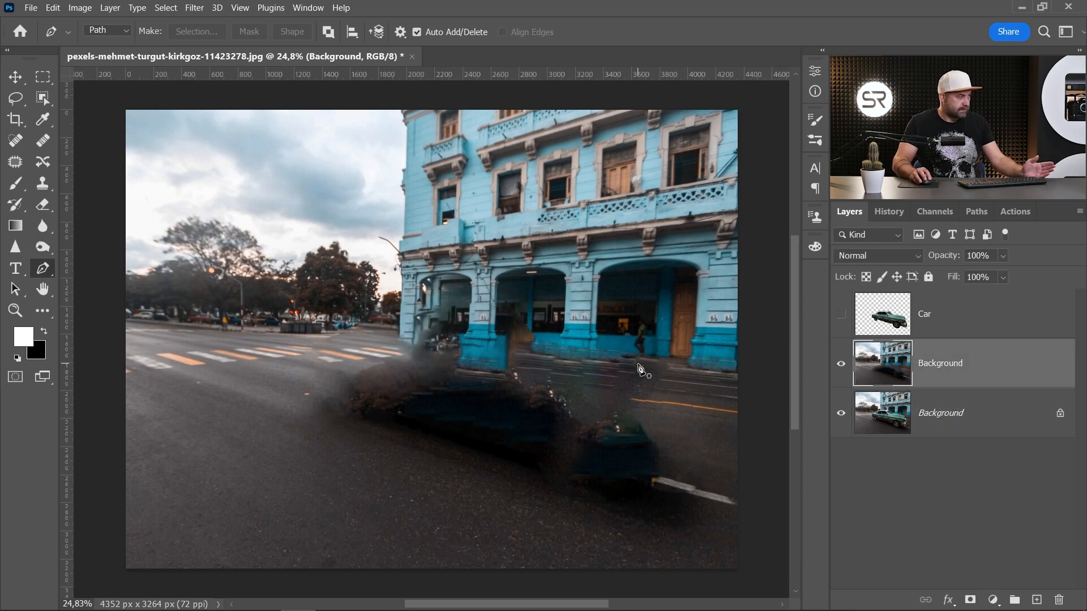
# - Show the Car layer and convert it for Smart Filters
pyautogui.click(841, 314)
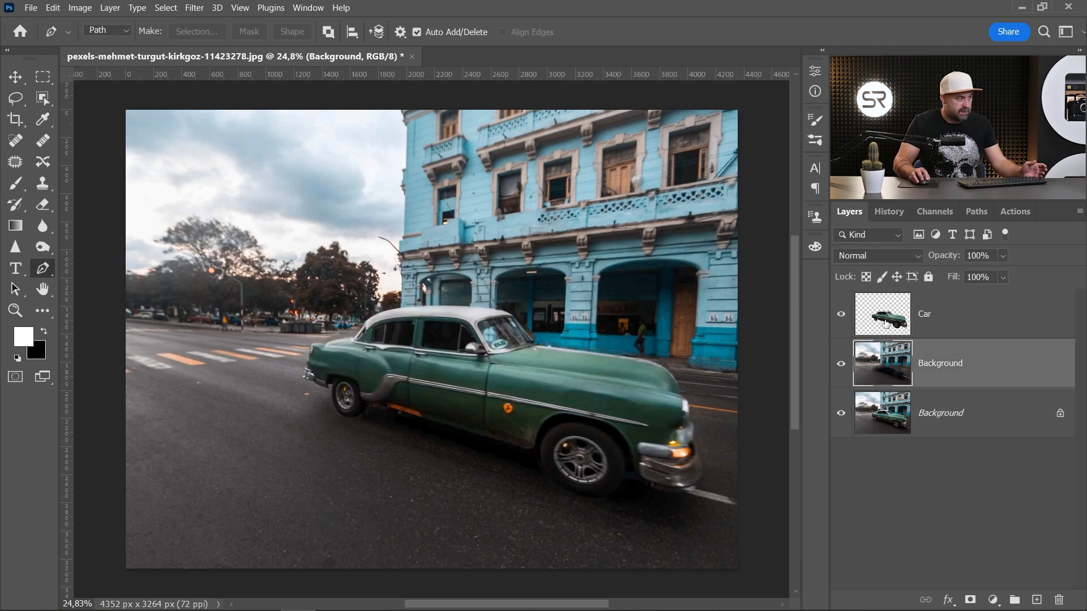
pyautogui.click(883, 321)
pyautogui.click(205, 8)
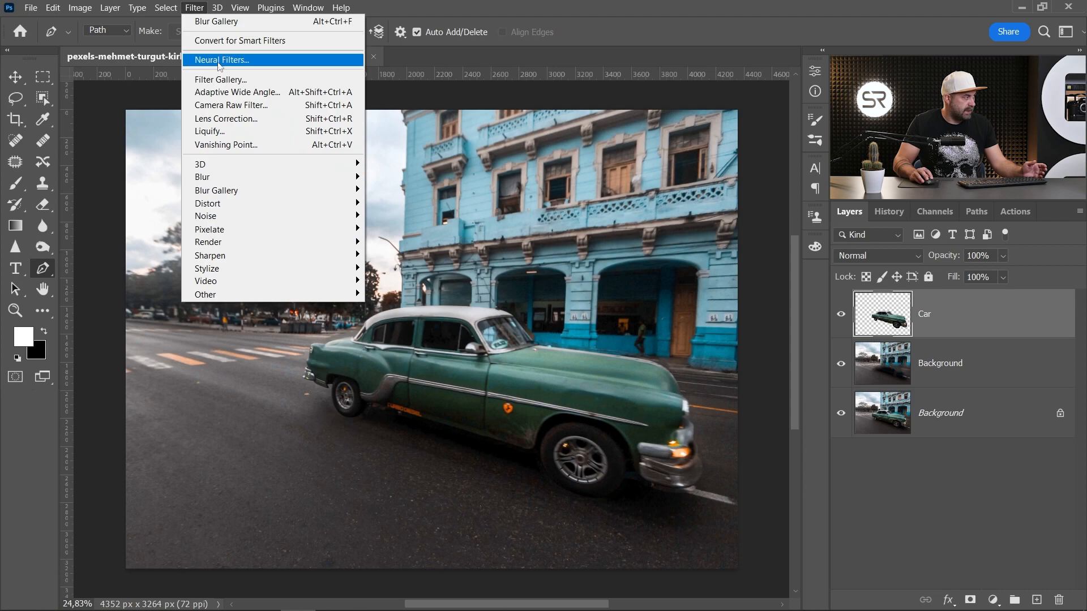
pyautogui.click(259, 42)
pyautogui.click(555, 243)
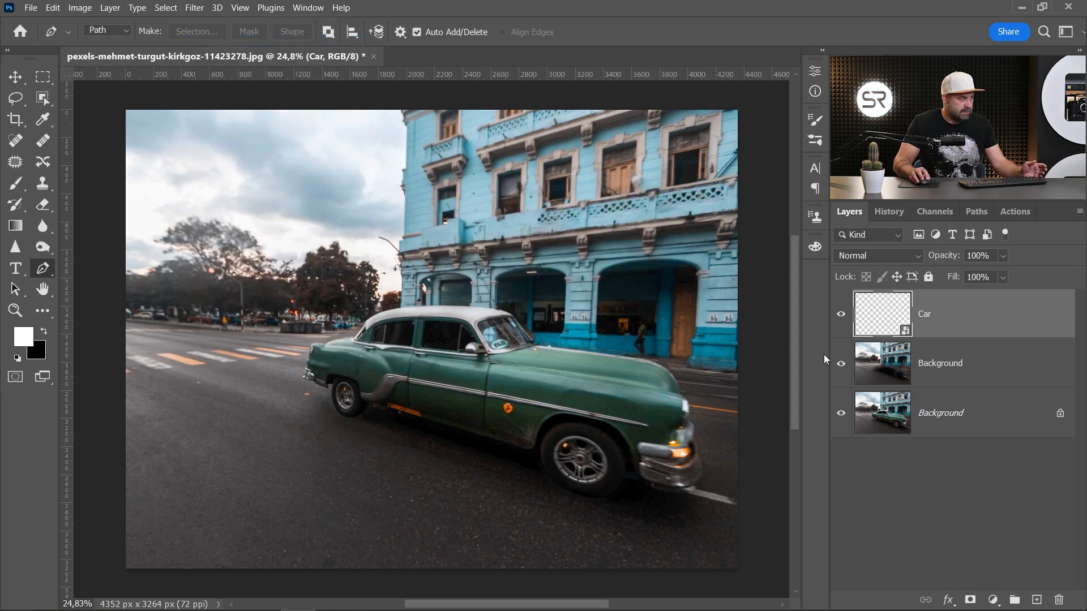
# - Select the Background layer below and convert it for Smart Filters as well
pyautogui.hotkey('alt', '[')
pyautogui.click(196, 8)
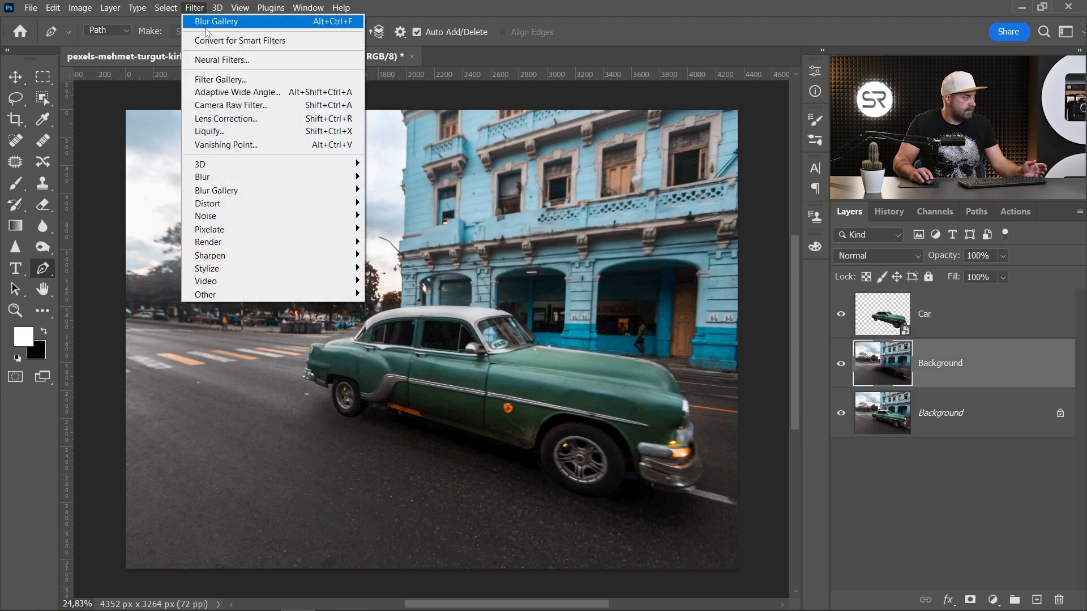
pyautogui.click(260, 40)
pyautogui.click(573, 247)
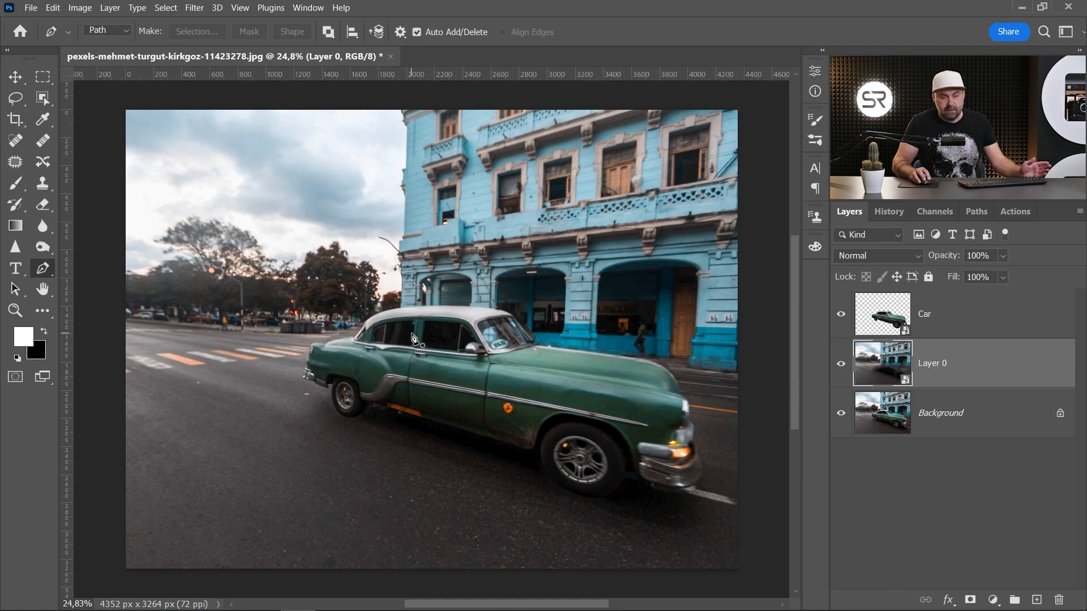
# - Apply Path Blur to Layer 0 and reshape the first blur path to run from the far left to the lower right corner
pyautogui.click(195, 9)
pyautogui.moveTo(238, 176)
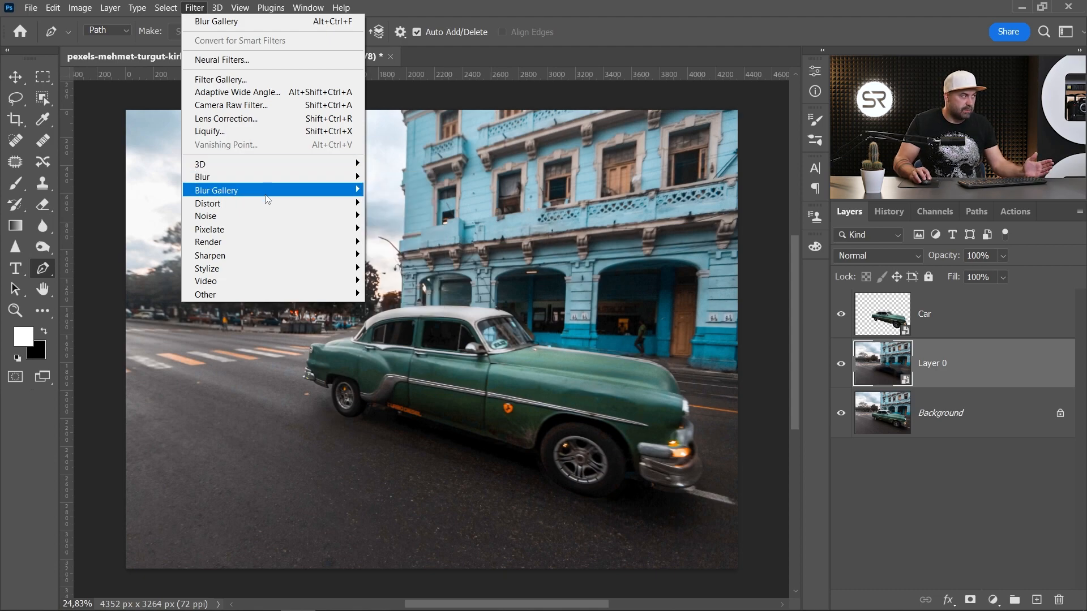
pyautogui.moveTo(274, 193)
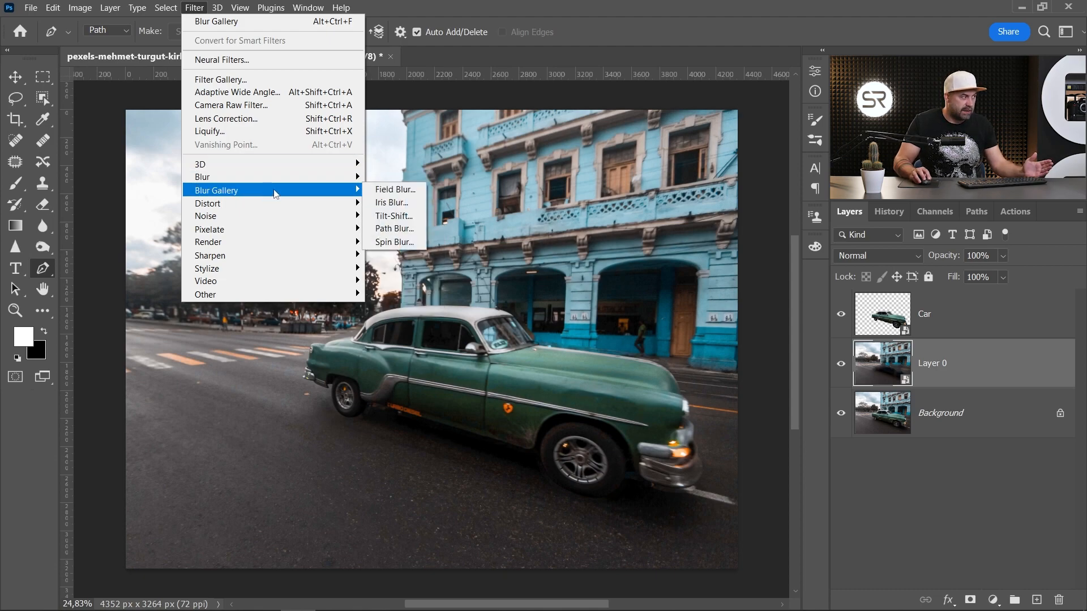
pyautogui.click(393, 229)
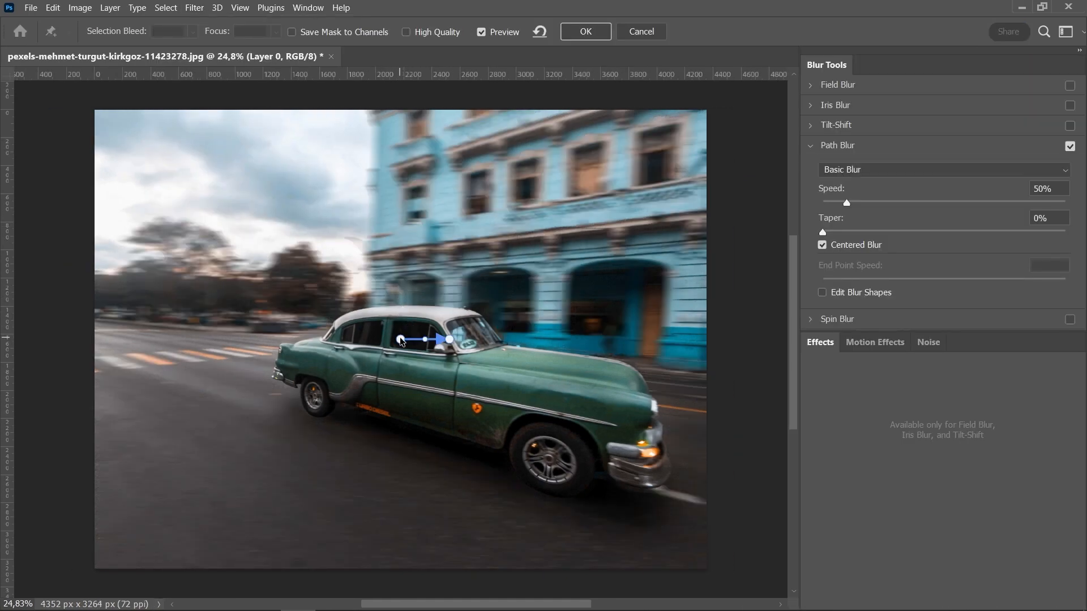
pyautogui.moveTo(401, 340); pyautogui.dragTo(196, 336)
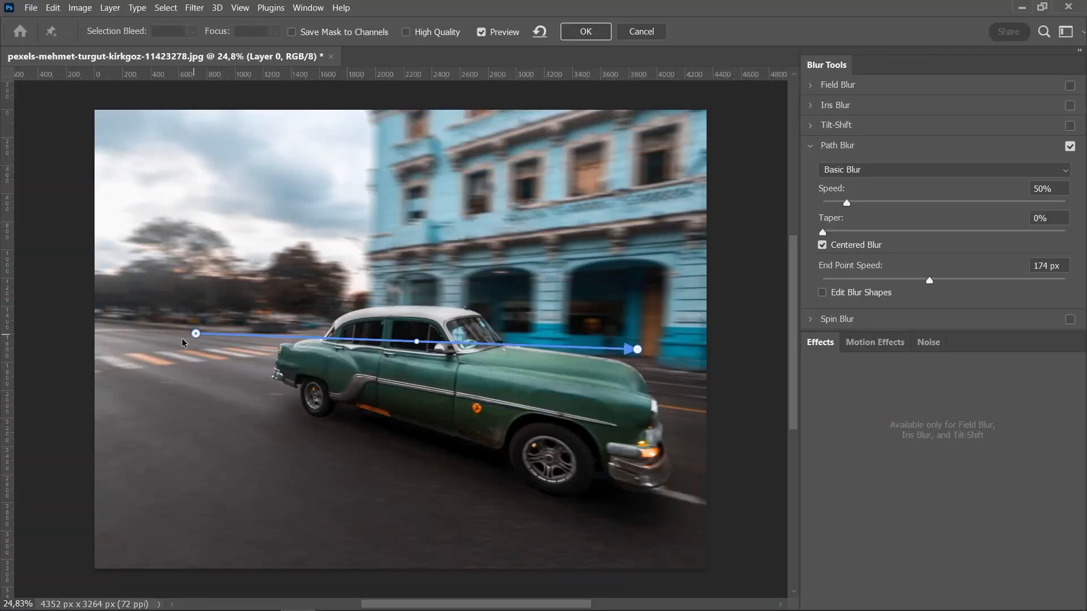
pyautogui.moveTo(196, 334); pyautogui.dragTo(80, 364)
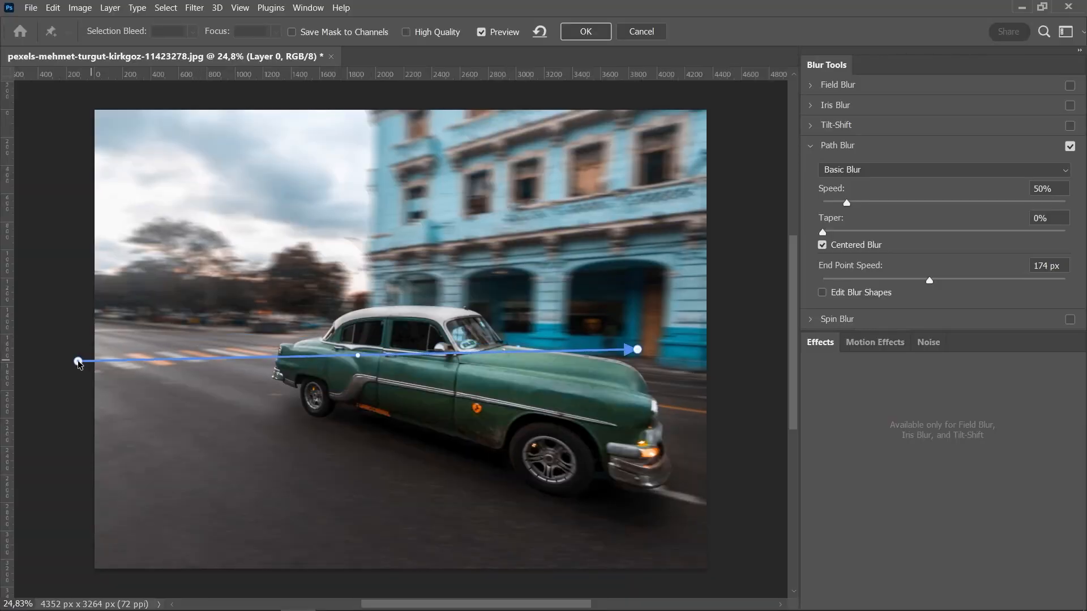
pyautogui.moveTo(639, 351); pyautogui.dragTo(632, 551)
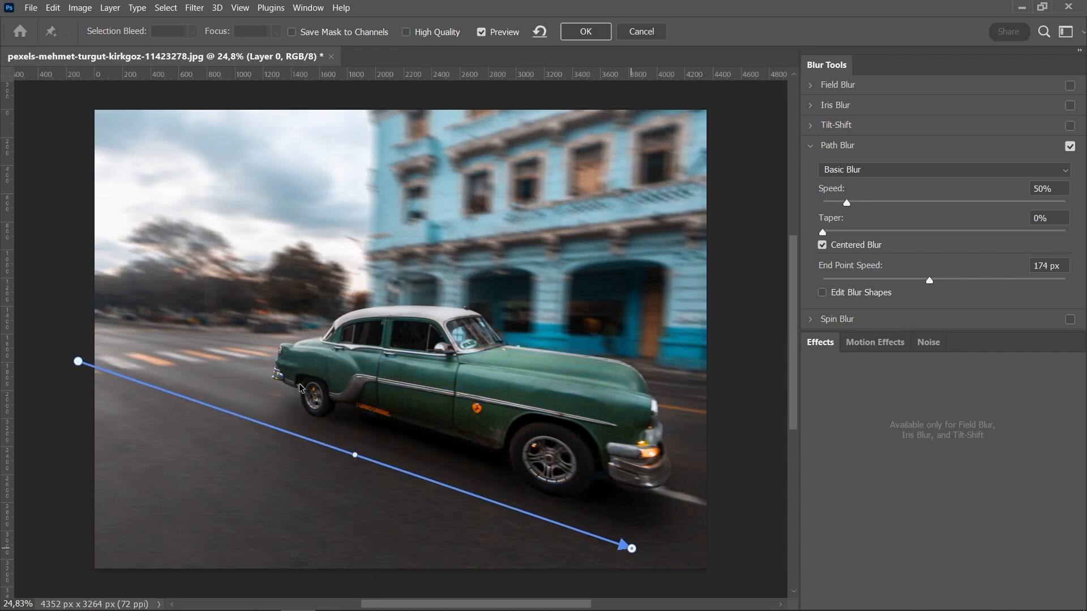
# - Add three more blur paths running from the left edge across the image and set the blur Speed to 250%
pyautogui.click(79, 341)
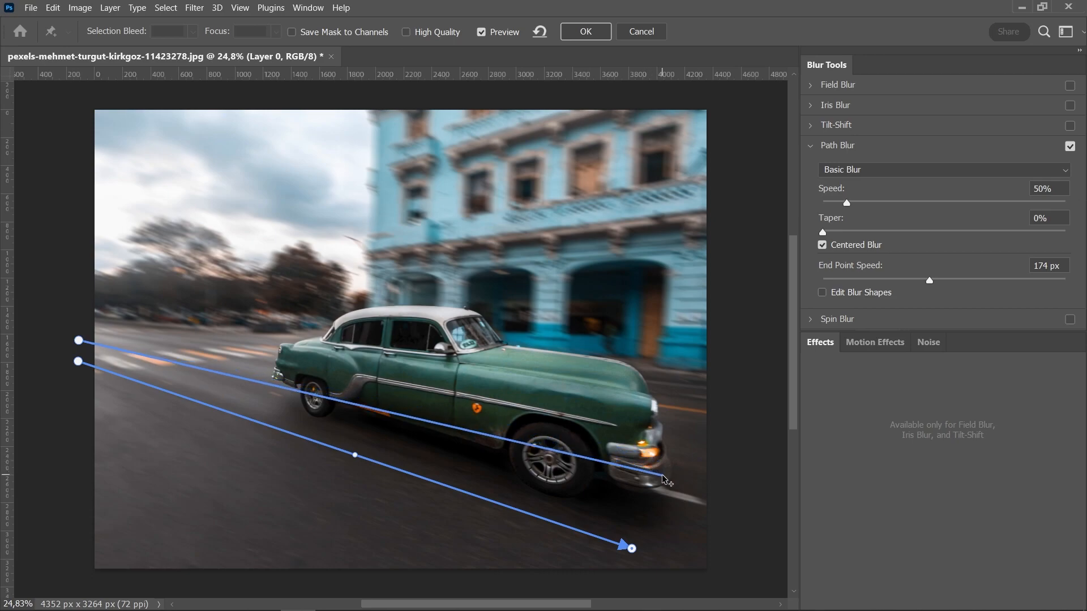
pyautogui.click(664, 477)
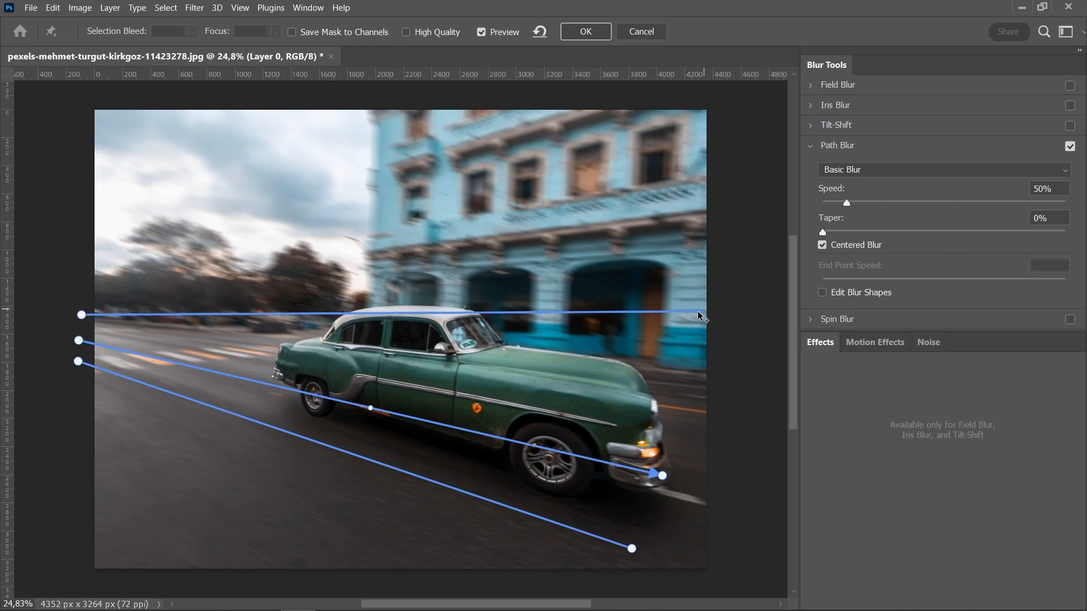
pyautogui.click(654, 311)
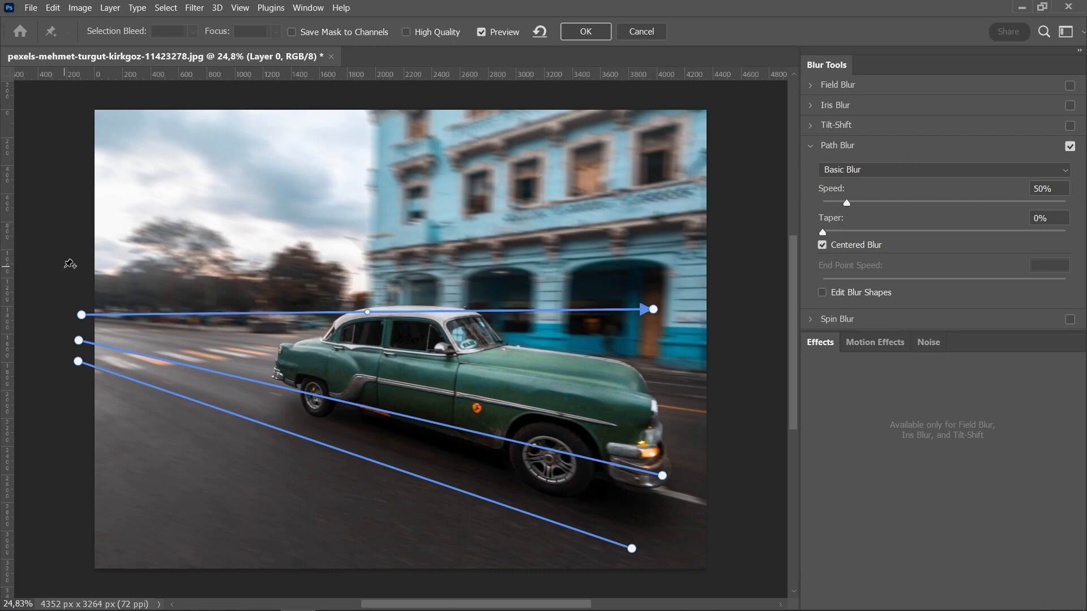
pyautogui.click(79, 278)
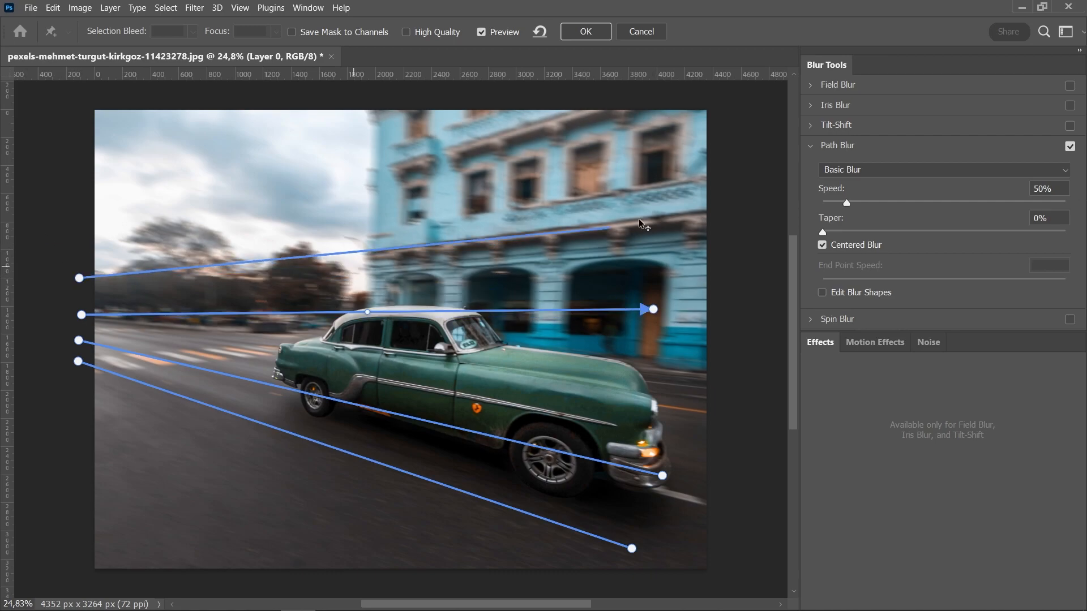
pyautogui.click(691, 189)
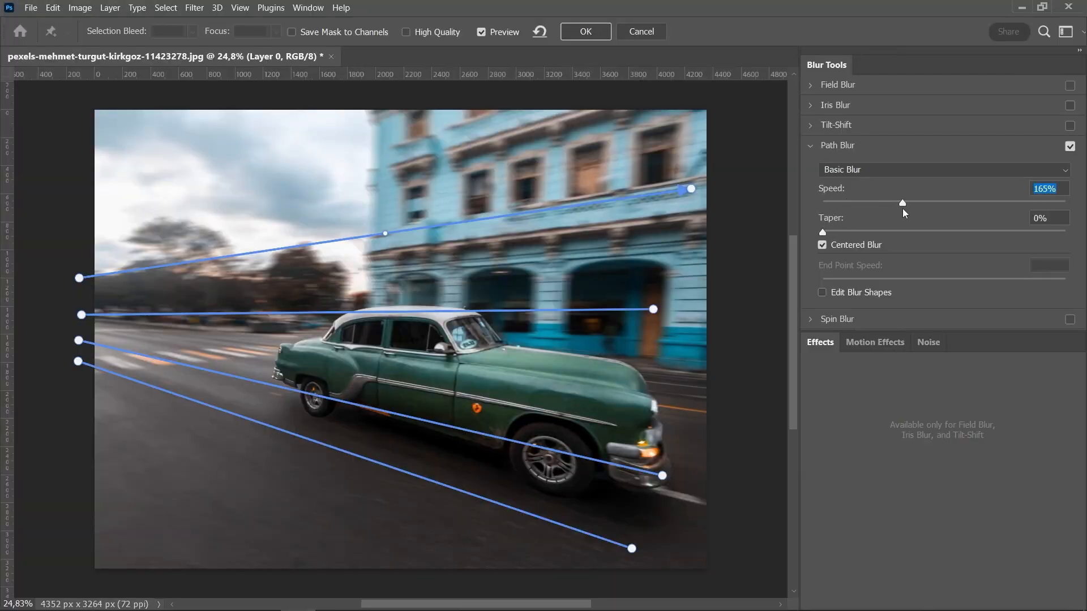
pyautogui.click(942, 202)
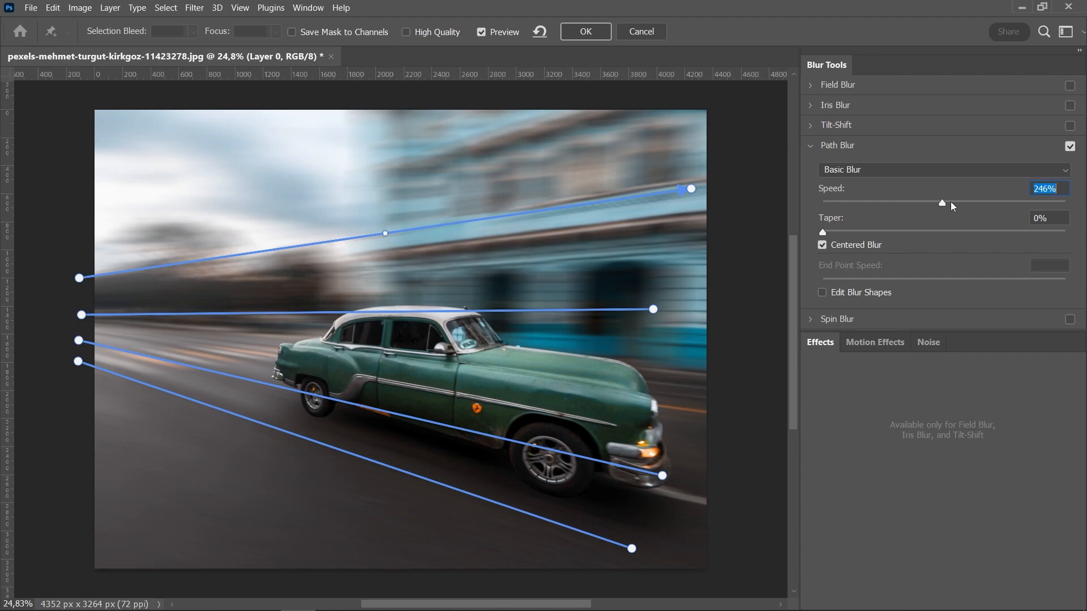
pyautogui.write('2500')
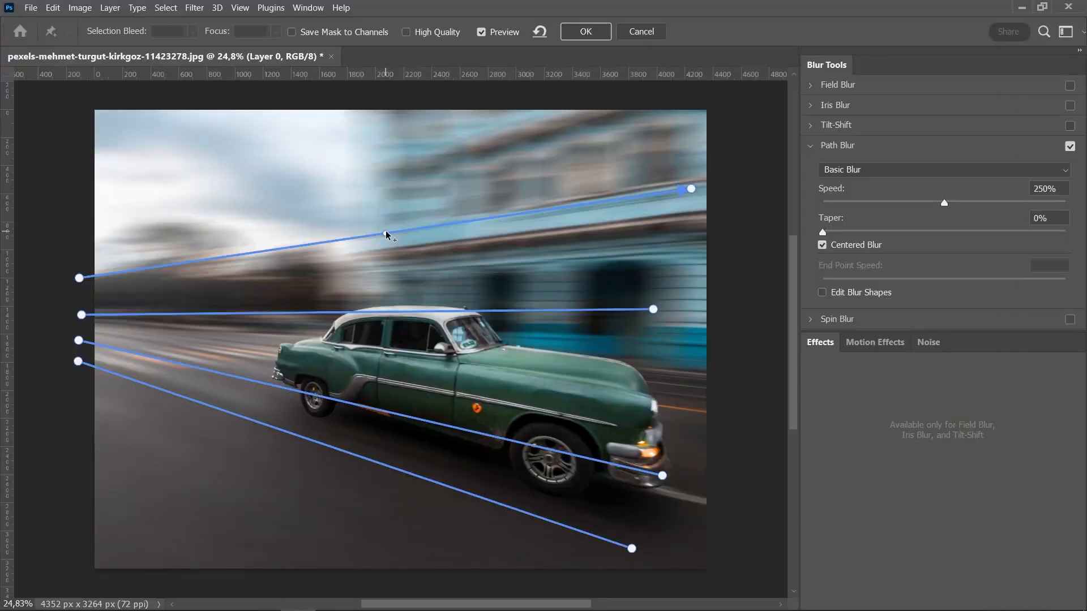
# - Enable Edit Blur Shapes and set the top path's End Point Speed to 300 px
pyautogui.click(823, 293)
pyautogui.click(93, 280)
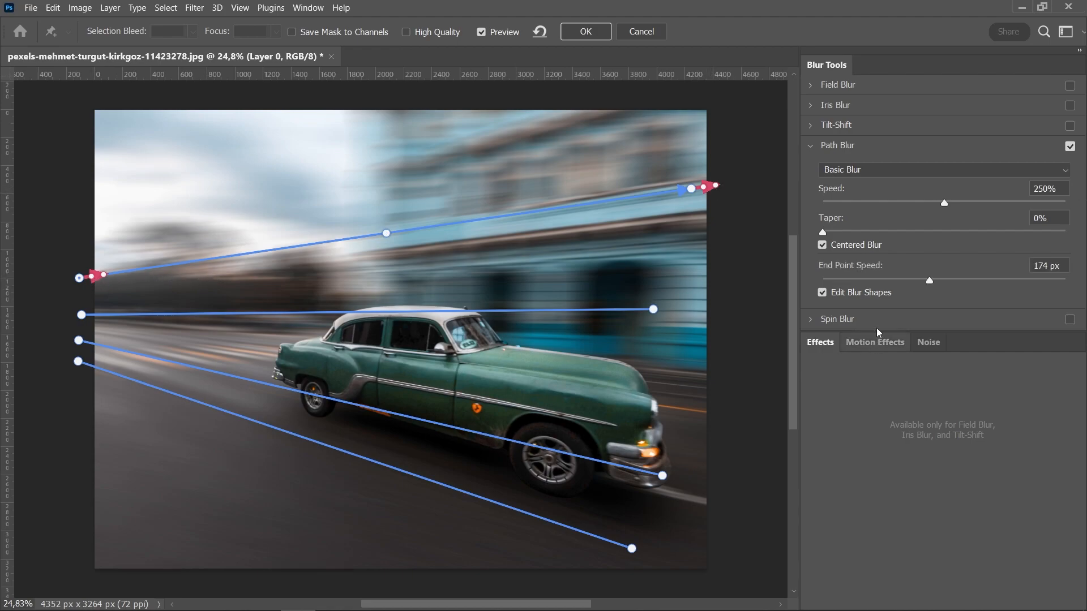
pyautogui.click(1052, 270)
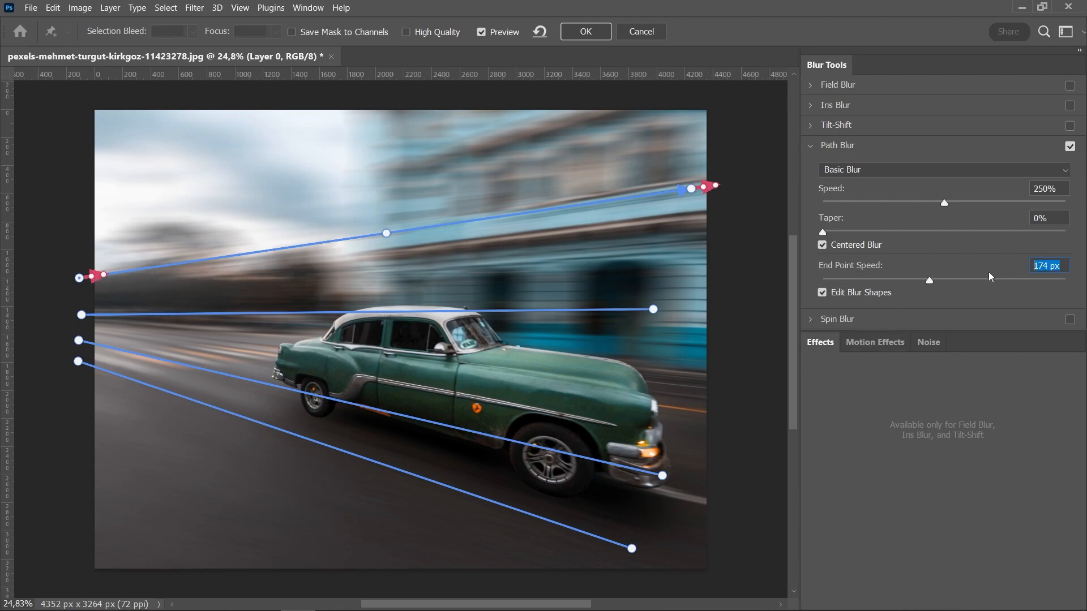
pyautogui.write('0')
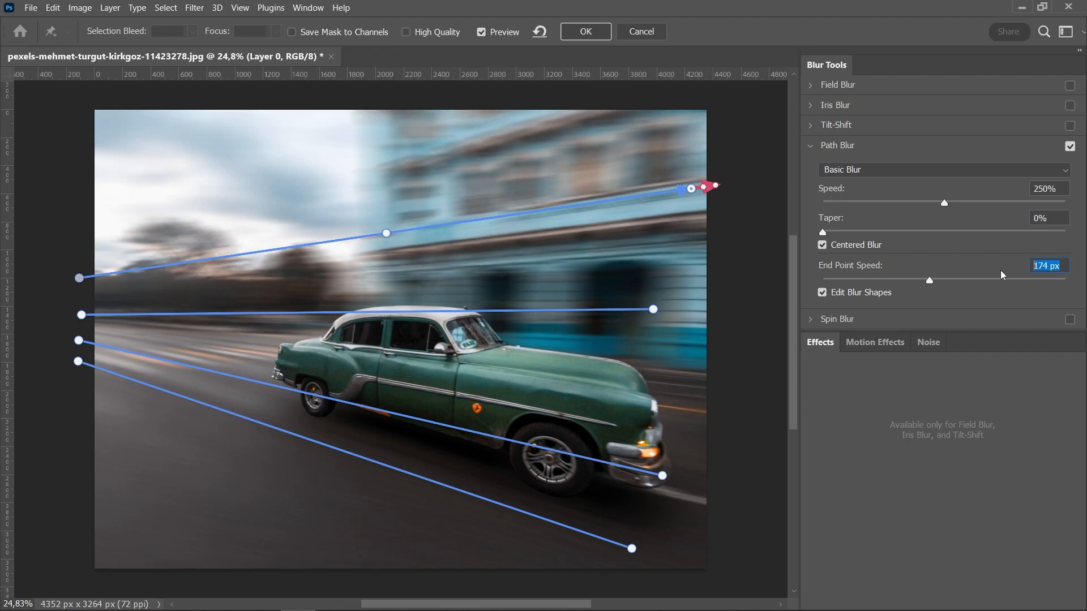
pyautogui.write('30')
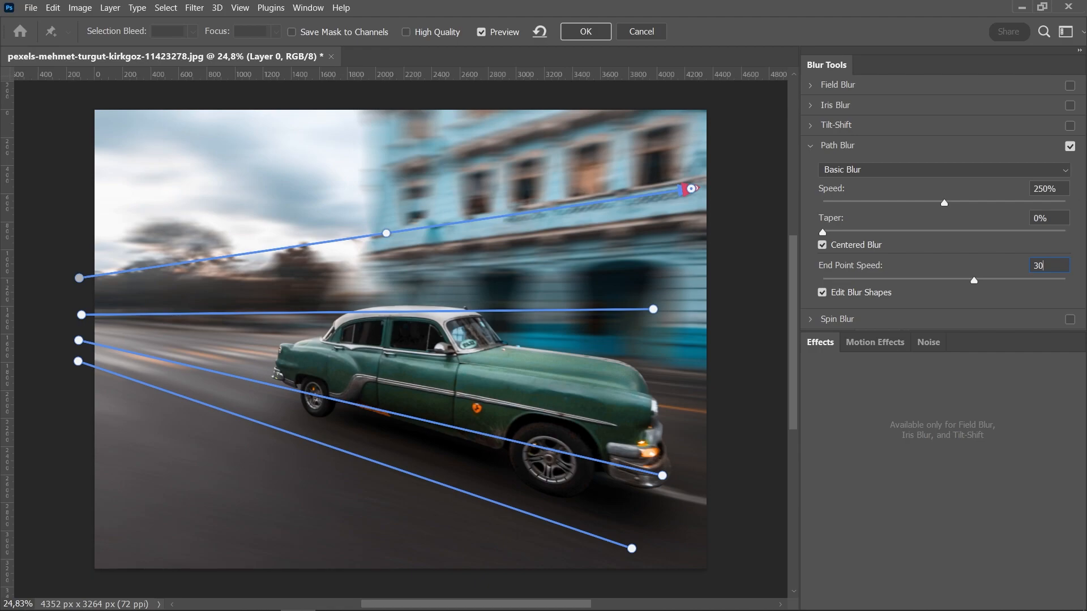
pyautogui.write('0')
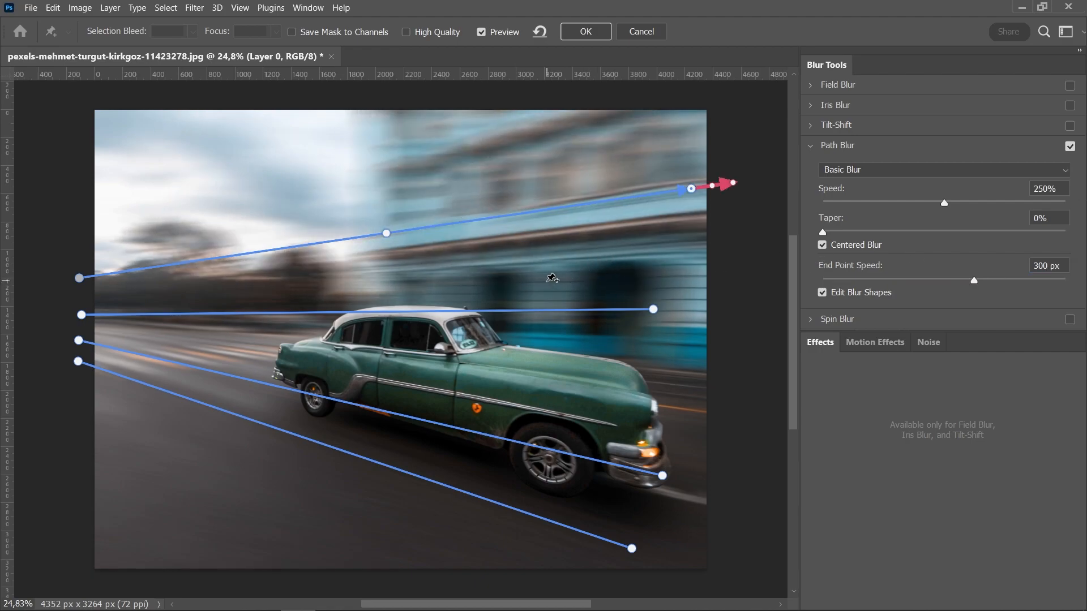
# - Set the End Point Speed of the remaining three blur paths to 300 px and apply the blur
pyautogui.click(81, 315)
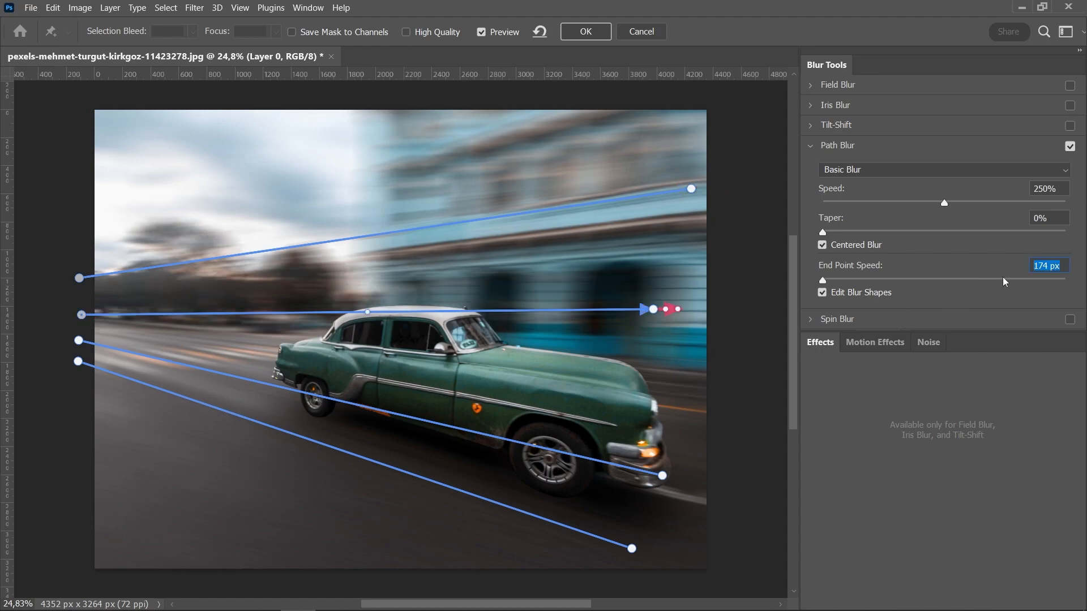
pyautogui.write('0')
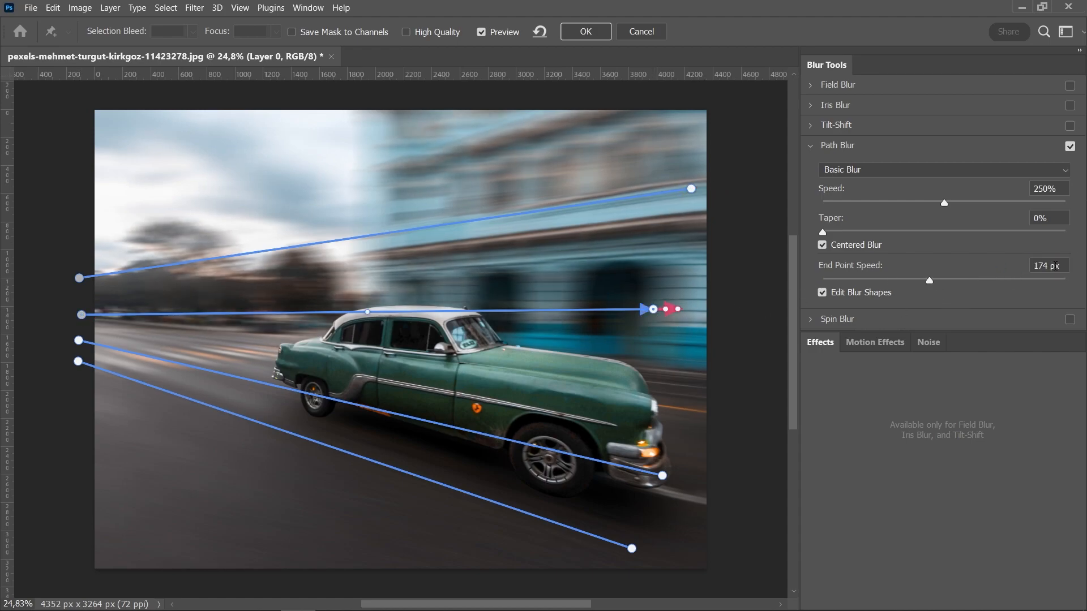
pyautogui.click(1056, 266)
pyautogui.write('300')
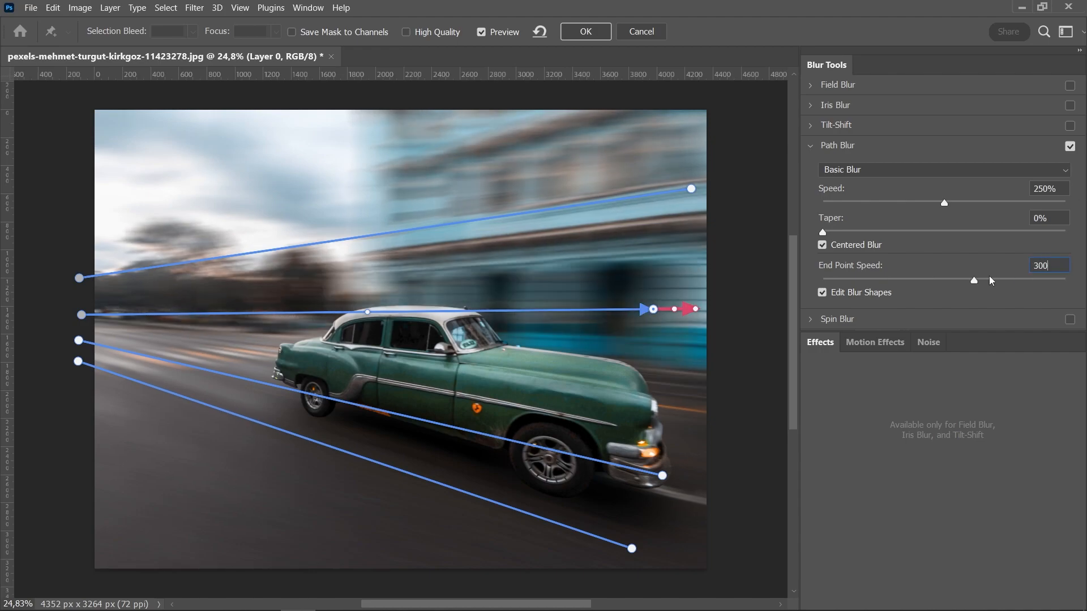
pyautogui.click(79, 342)
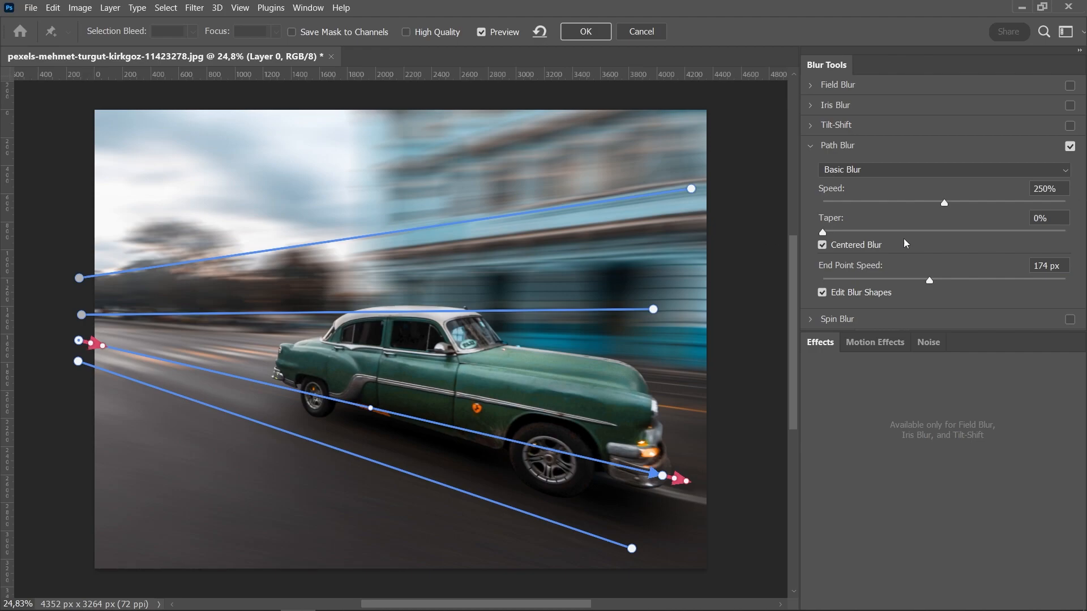
pyautogui.write('0')
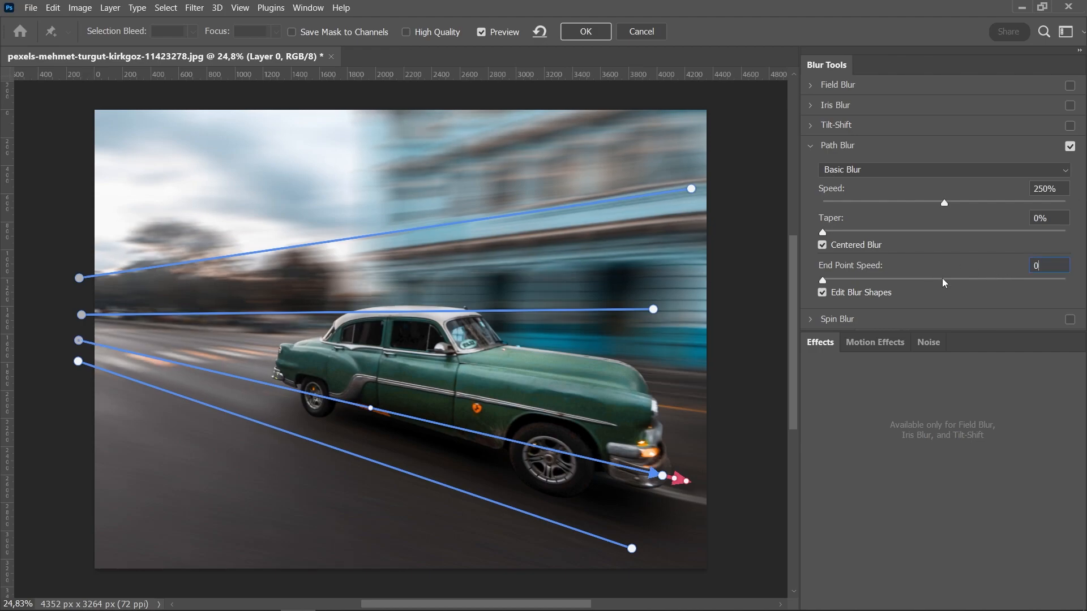
pyautogui.hotkey('ctrl', 'z')
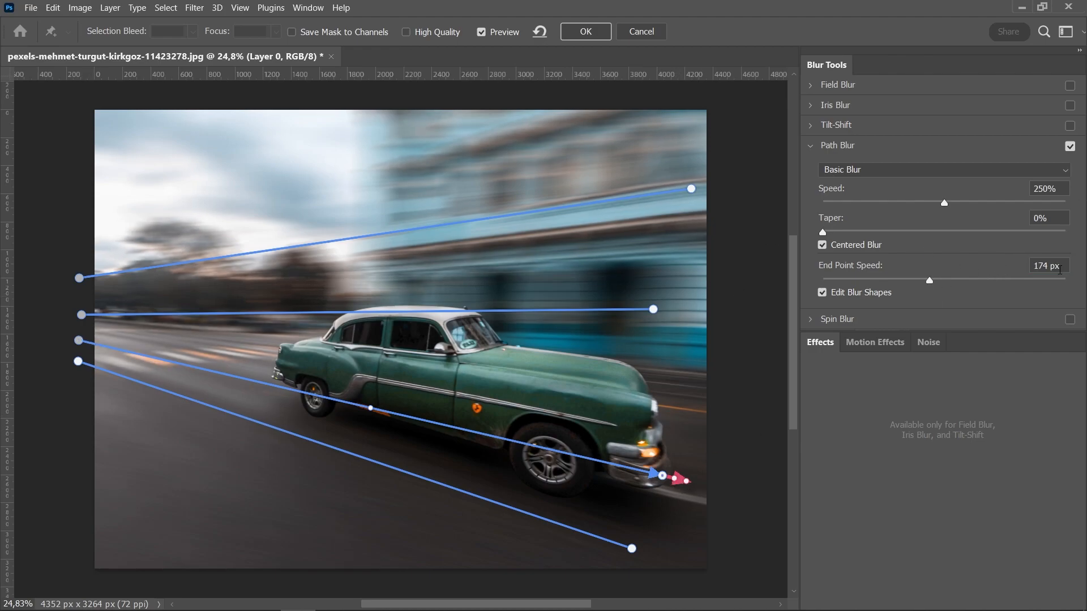
pyautogui.write('300')
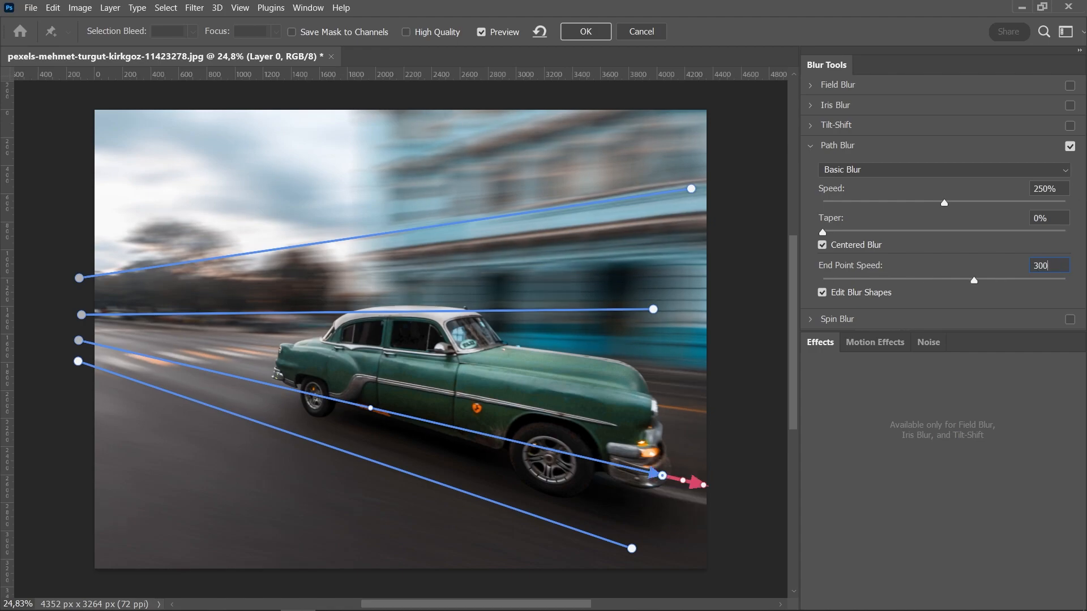
pyautogui.click(79, 362)
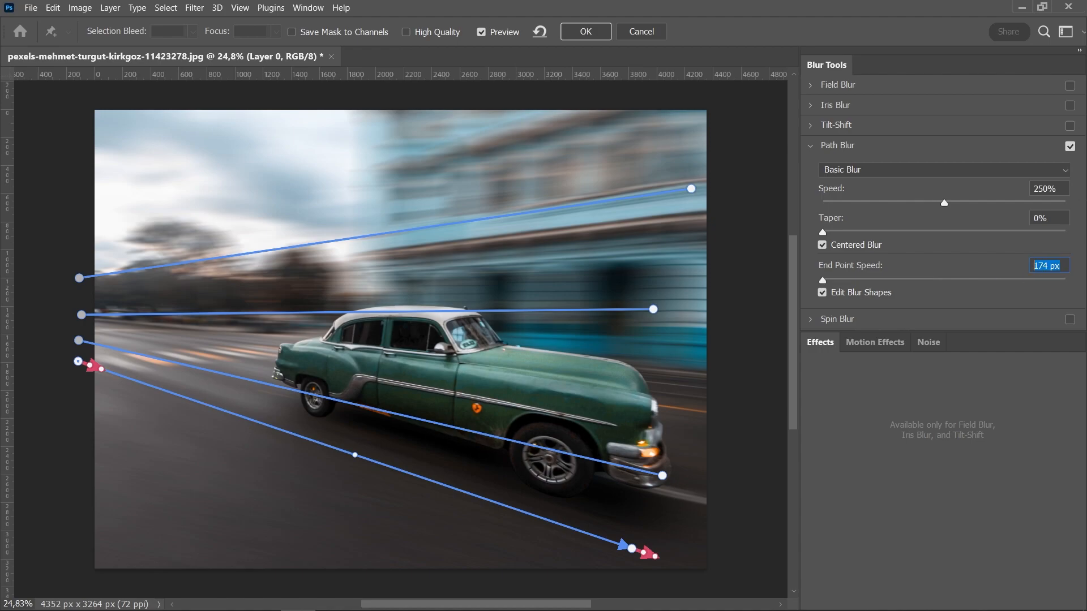
pyautogui.write('0')
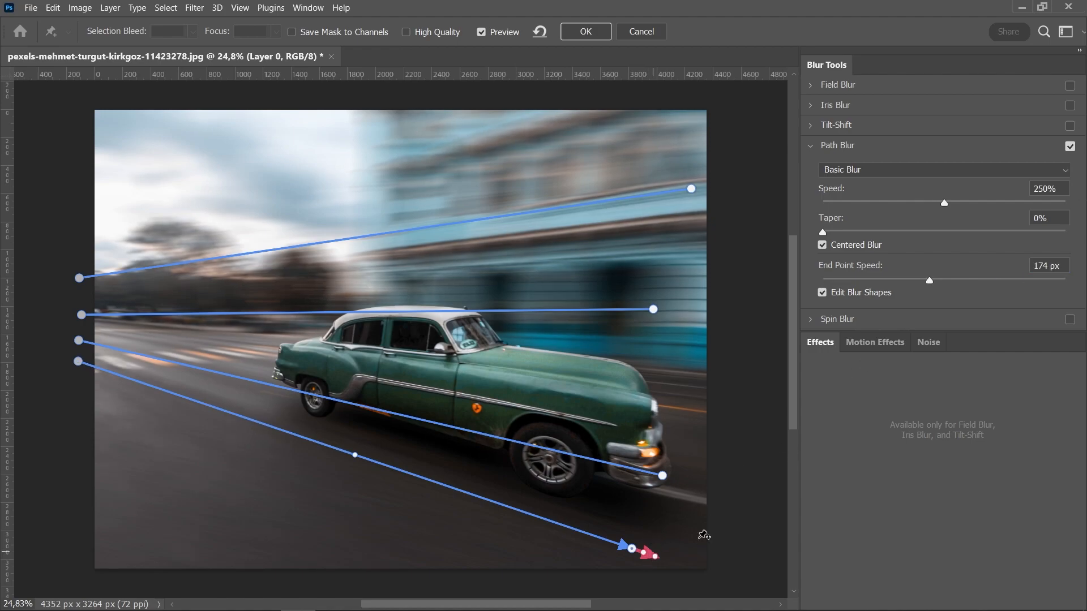
pyautogui.write('300')
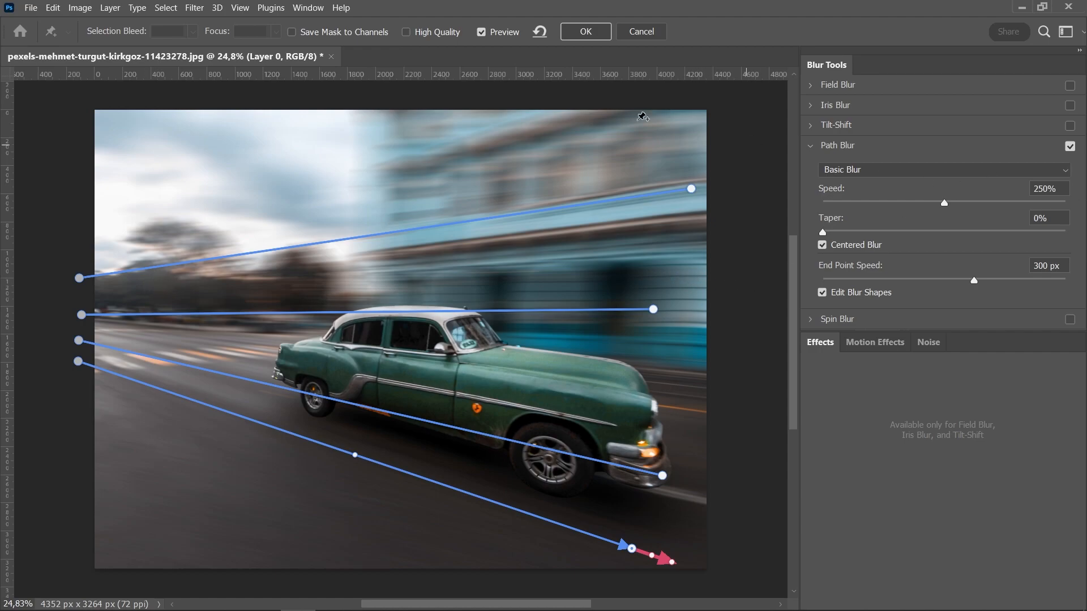
pyautogui.click(584, 32)
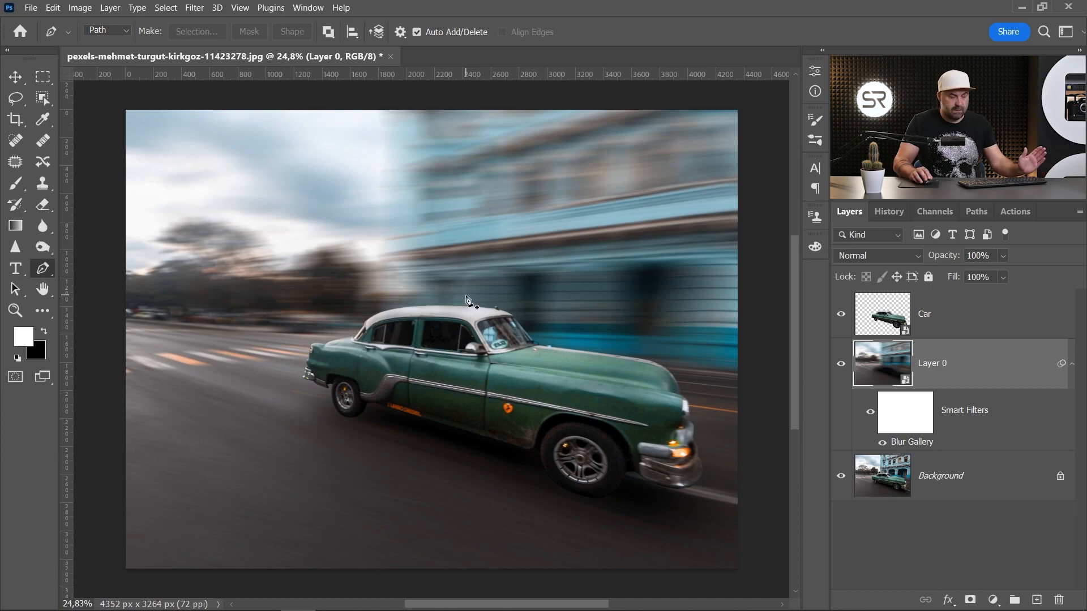
# - Reopen Layer 0's Blur Gallery and add Grain noise with Amount 47.68%, Size 41% and Roughness 53%, then apply
pyautogui.scroll(3, 466, 300)
pyautogui.scroll(6, 565, 351)
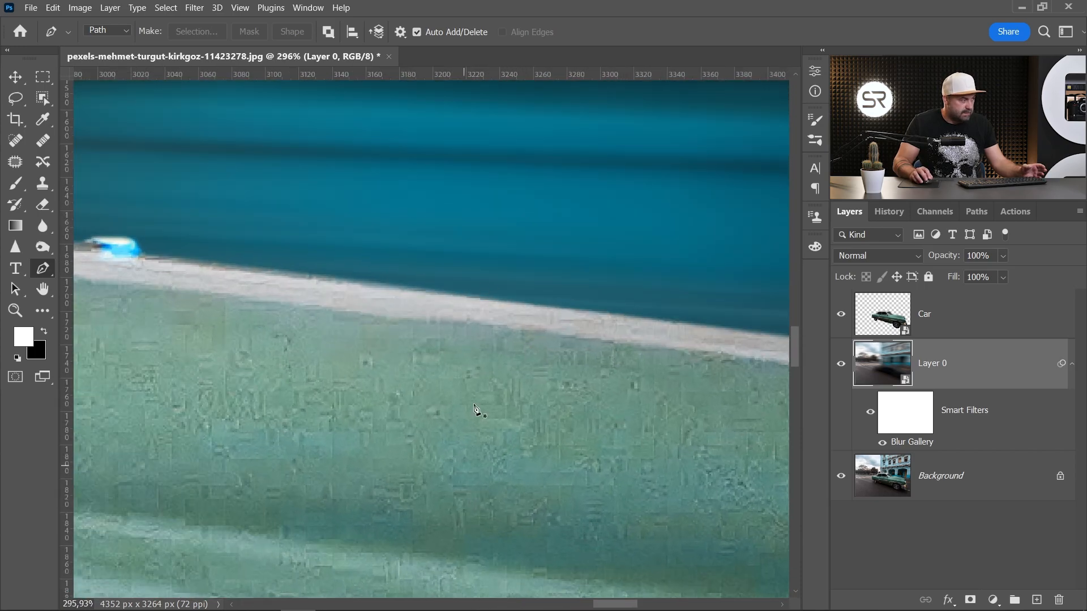
pyautogui.scroll(-1, 374, 387)
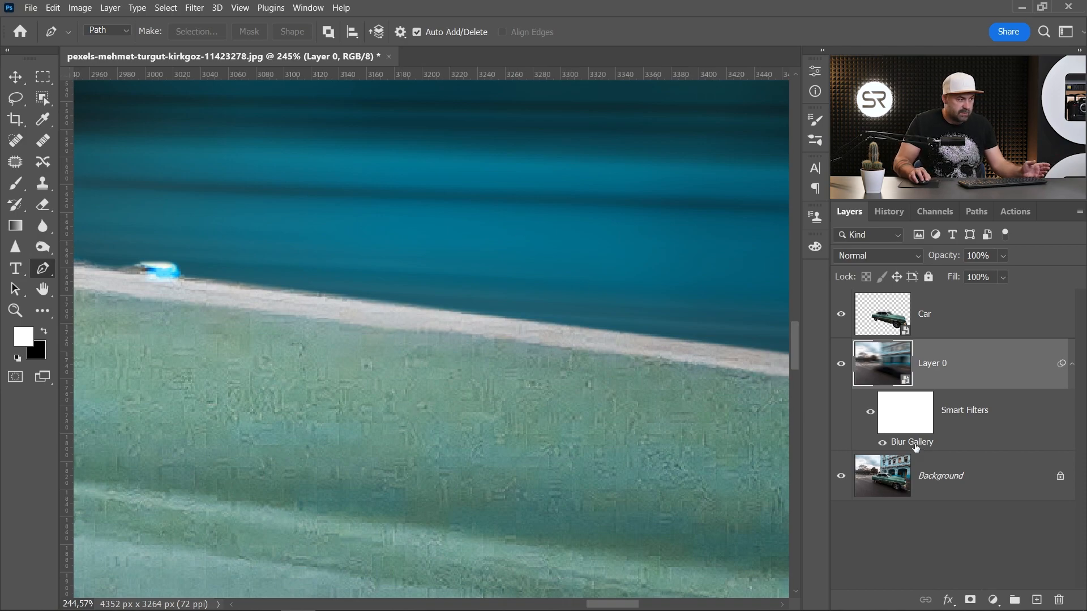
pyautogui.doubleClick(912, 442)
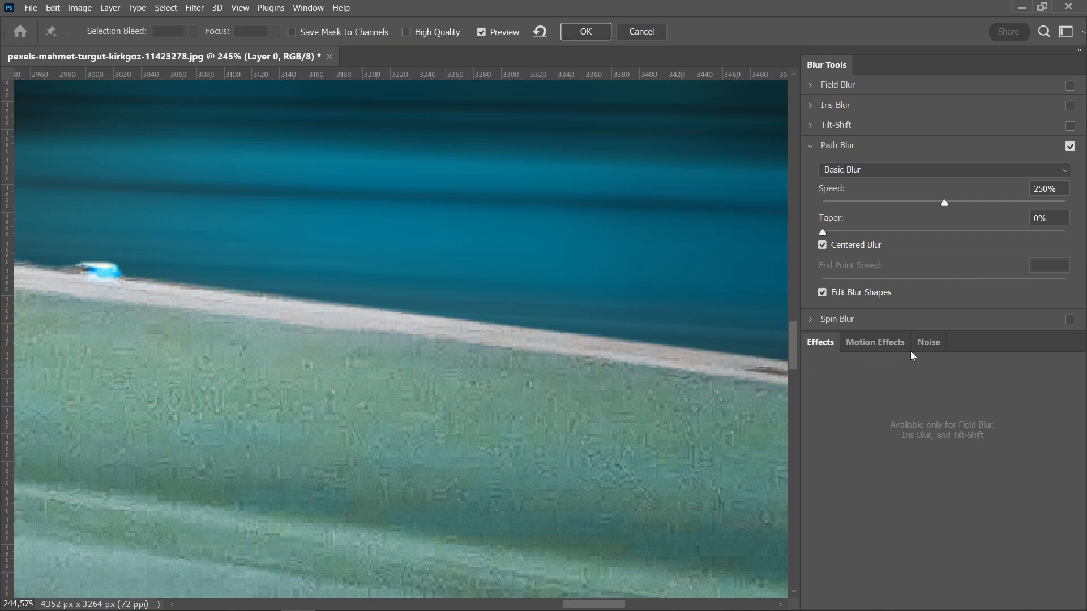
pyautogui.click(929, 342)
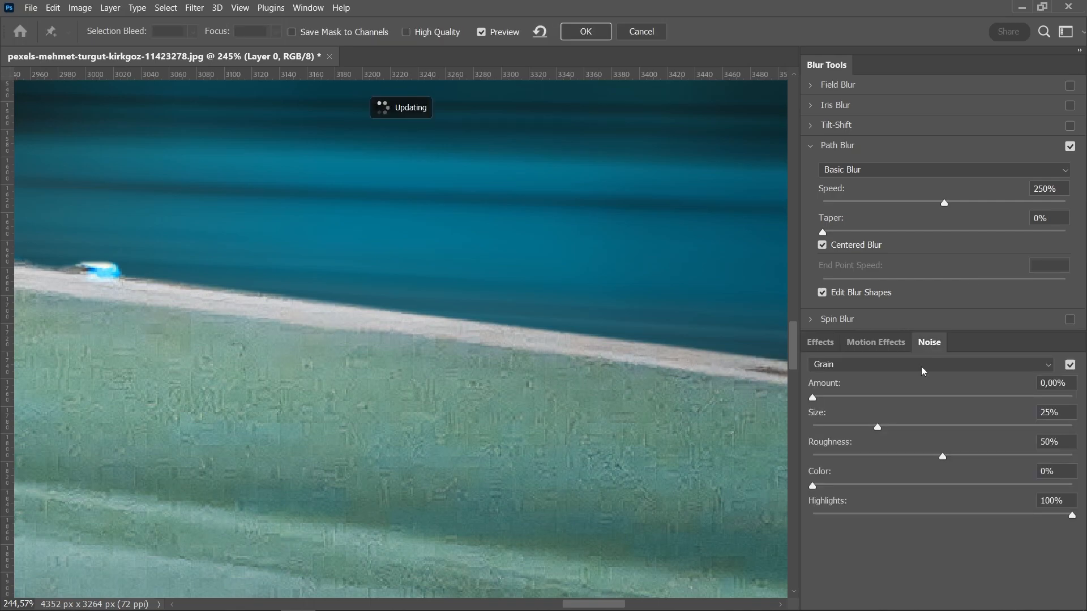
pyautogui.moveTo(836, 398); pyautogui.dragTo(904, 398)
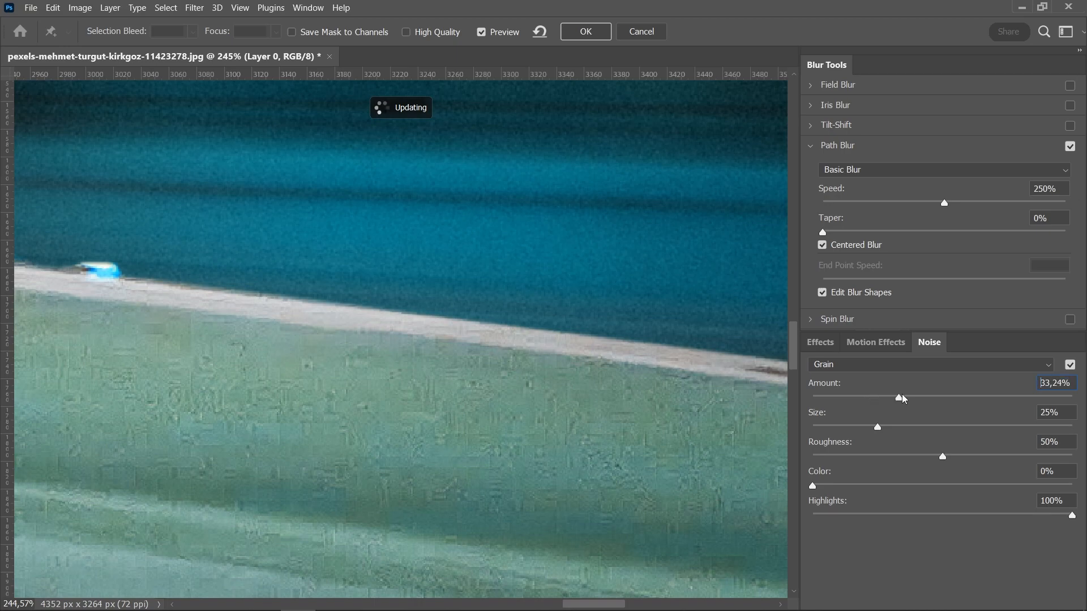
pyautogui.click(850, 429)
pyautogui.moveTo(921, 430); pyautogui.dragTo(921, 430)
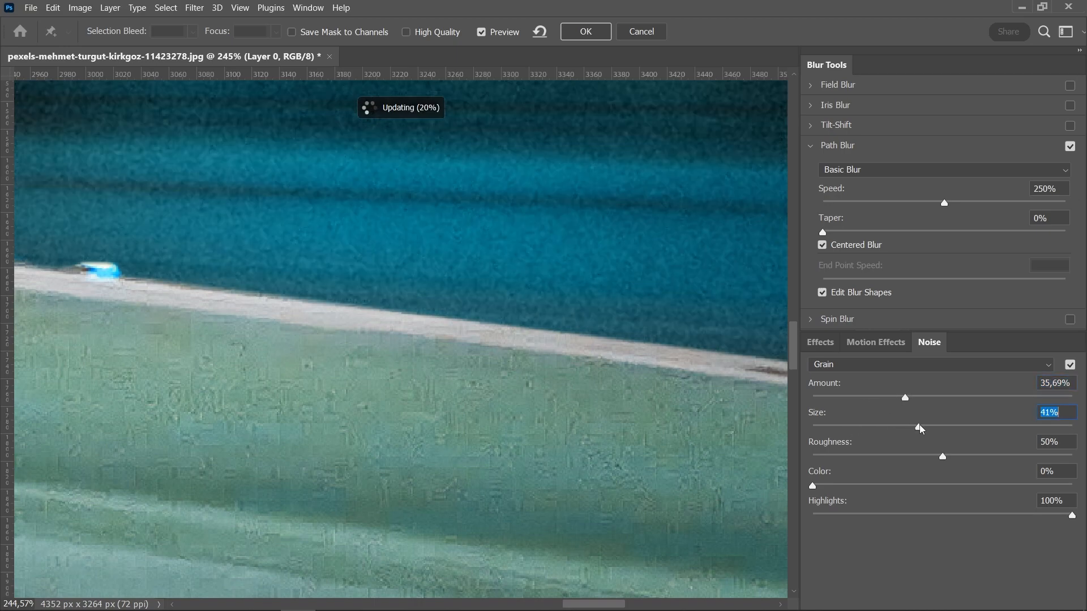
pyautogui.click(900, 455)
pyautogui.click(937, 399)
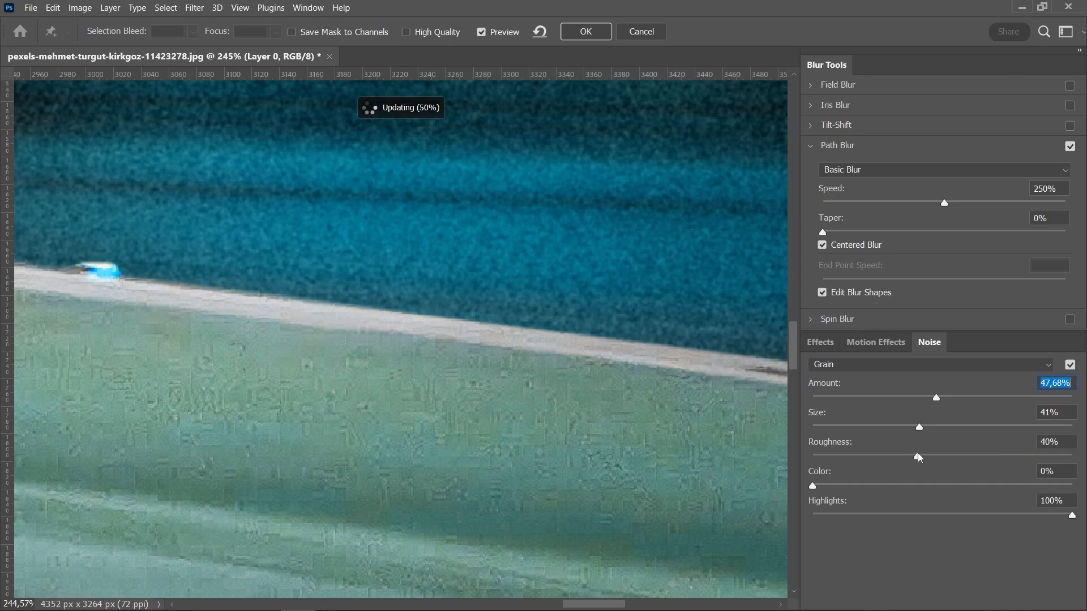
pyautogui.click(918, 457)
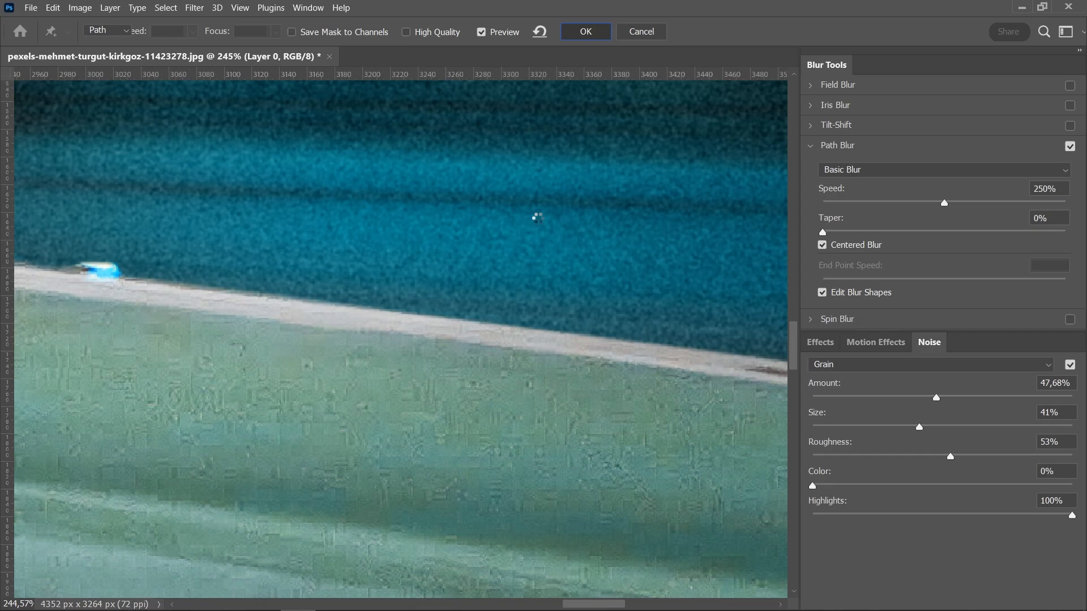
pyautogui.press('Return')
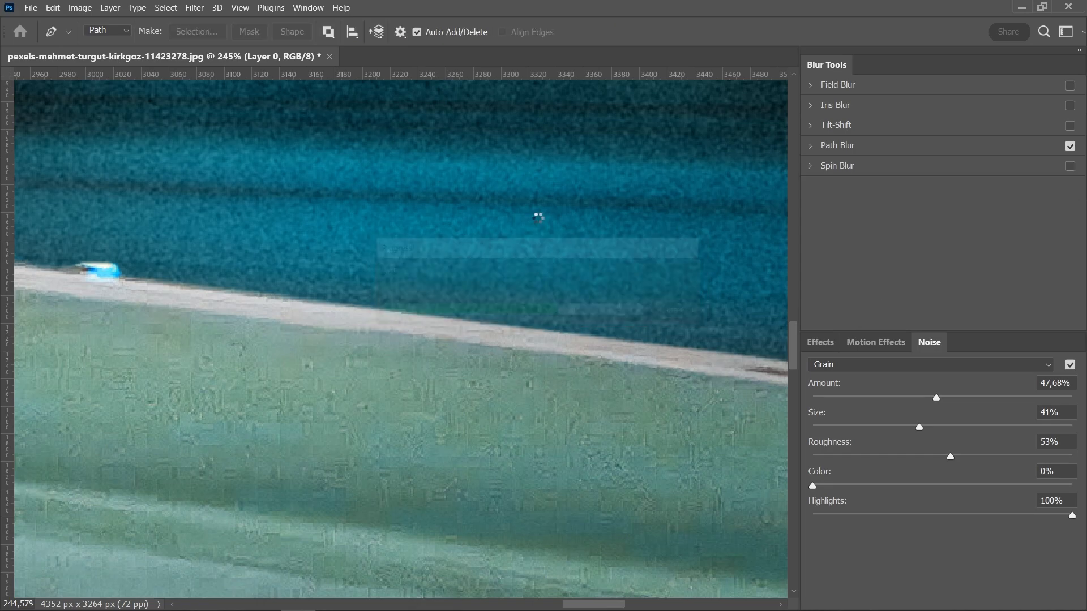
# - Select the Car layer and apply a Spin Blur, moving the spin center onto the front wheel
pyautogui.scroll(-2, 543, 263)
pyautogui.scroll(-8, 543, 263)
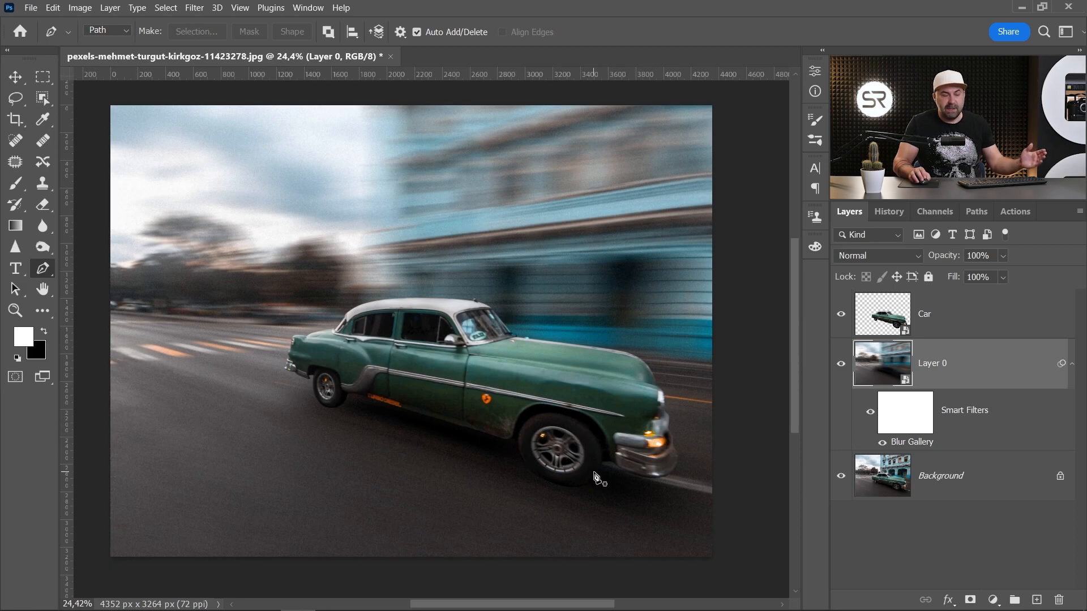
pyautogui.click(937, 323)
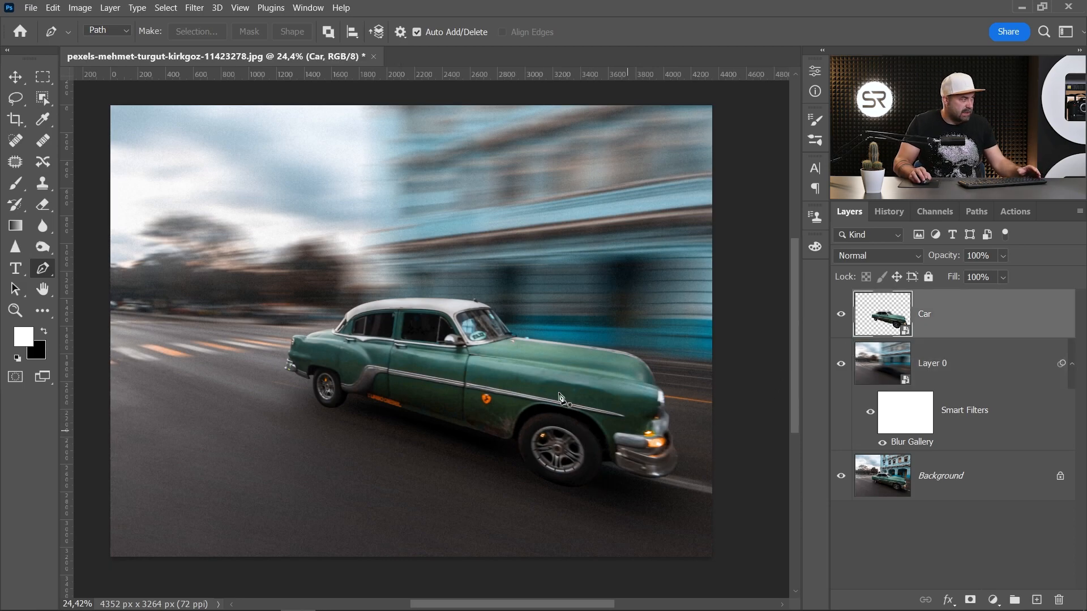
pyautogui.click(194, 8)
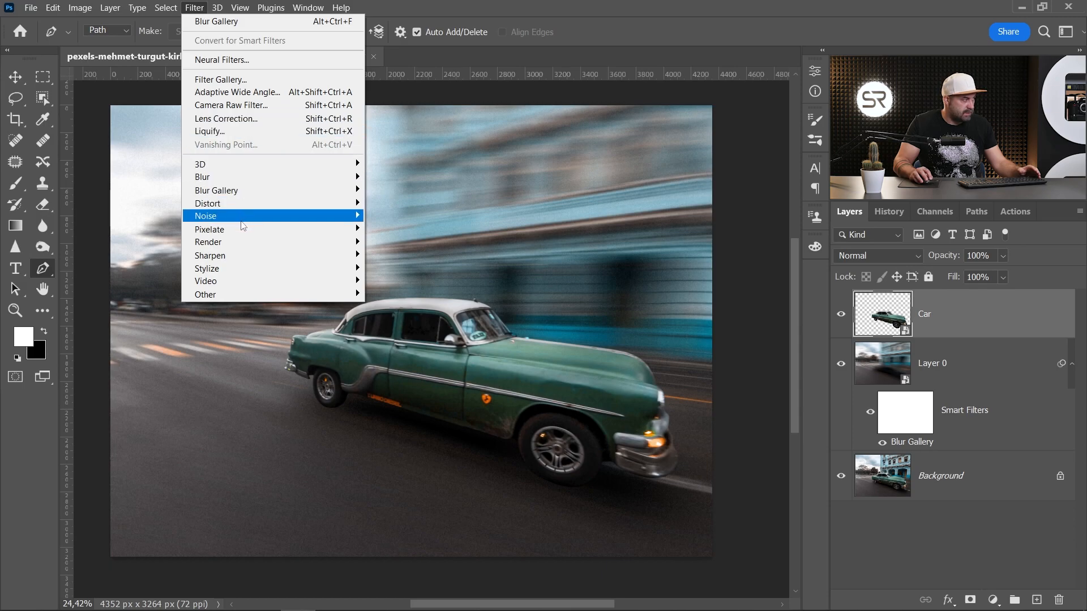
pyautogui.moveTo(252, 195)
pyautogui.click(405, 243)
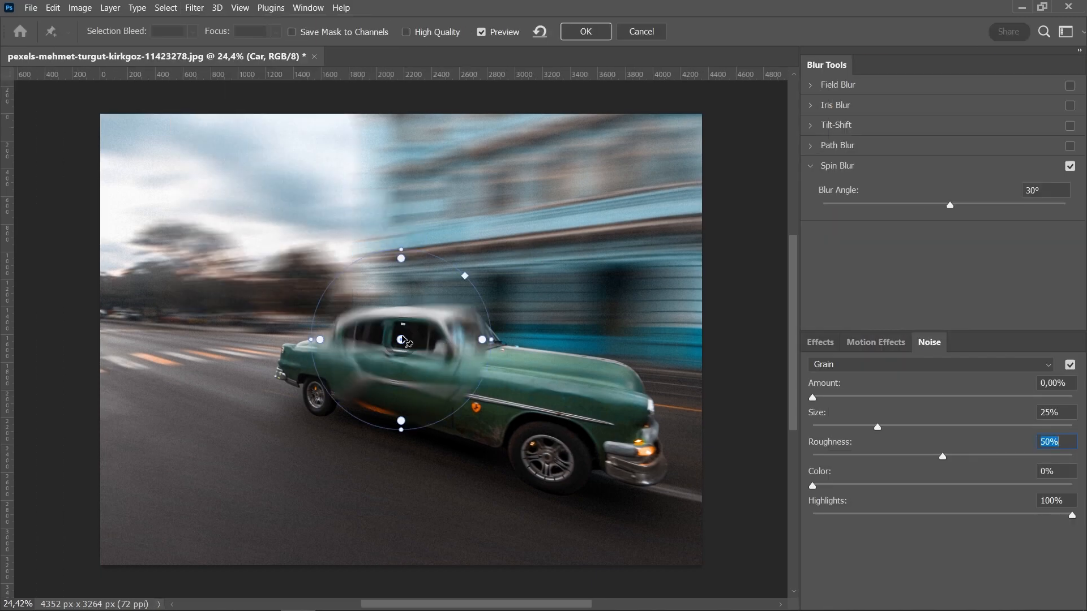
pyautogui.moveTo(402, 343); pyautogui.dragTo(548, 455)
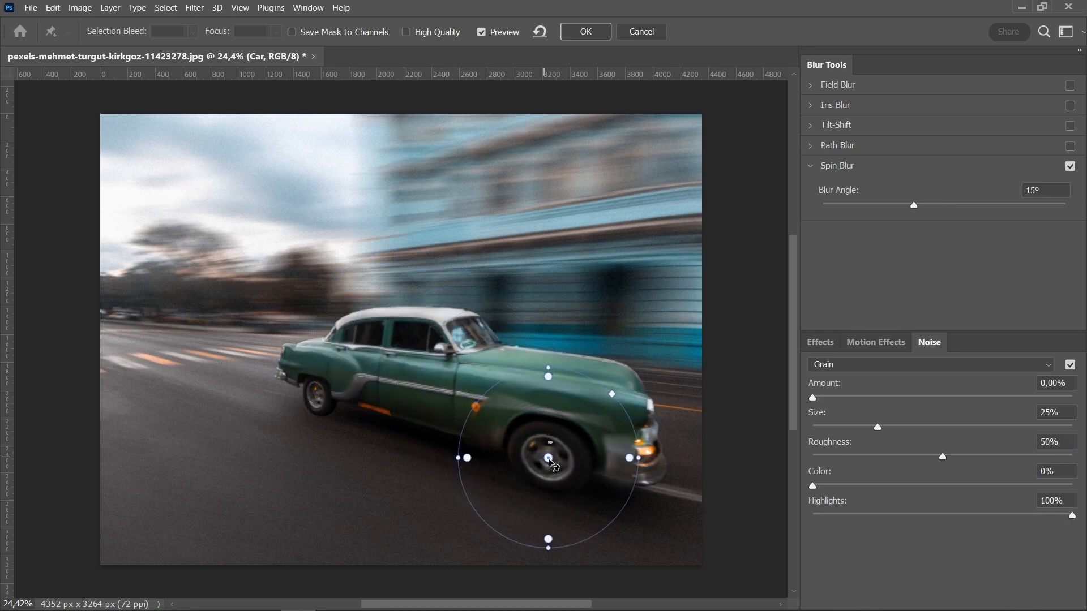
pyautogui.scroll(2, 554, 462)
pyautogui.scroll(1, 557, 473)
pyautogui.scroll(1, 543, 449)
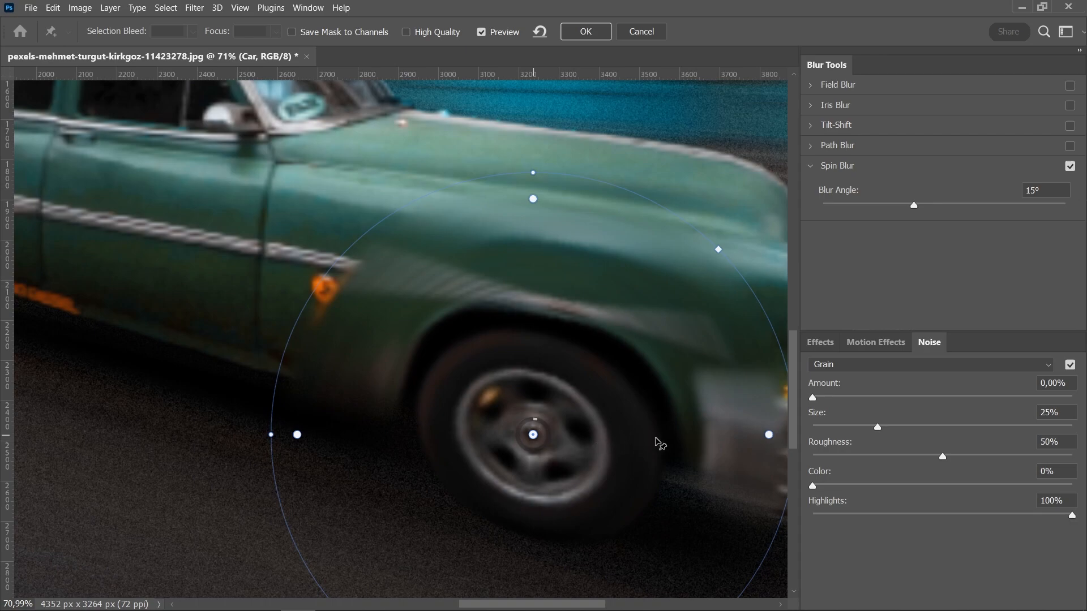
pyautogui.scroll(-1, 531, 166)
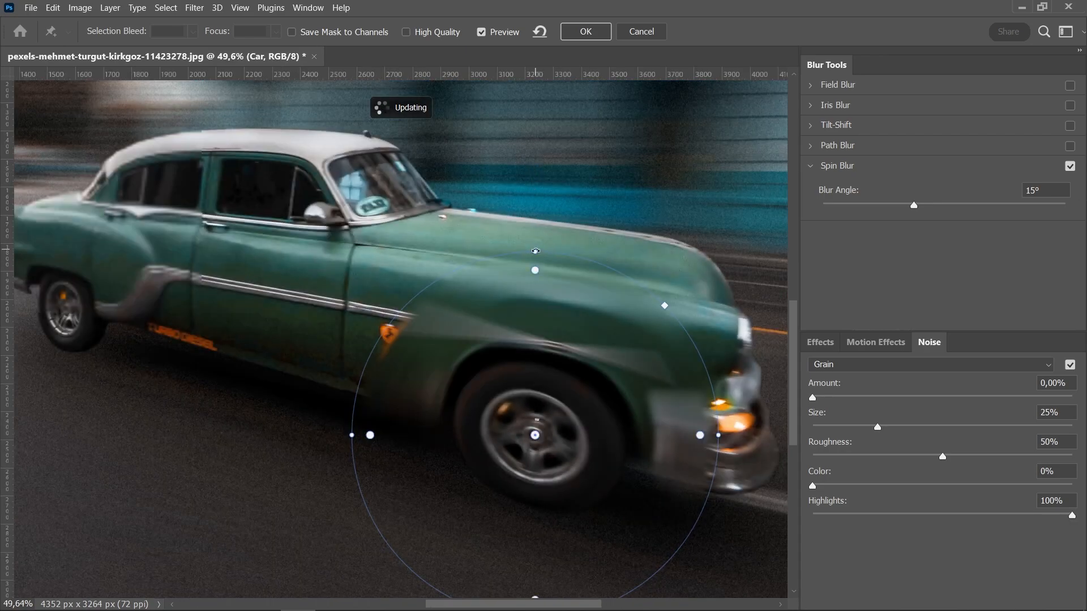
# - Reshape the spin ellipse to fit the front wheel and set the blur angle to 70°
pyautogui.moveTo(535, 251); pyautogui.dragTo(542, 363)
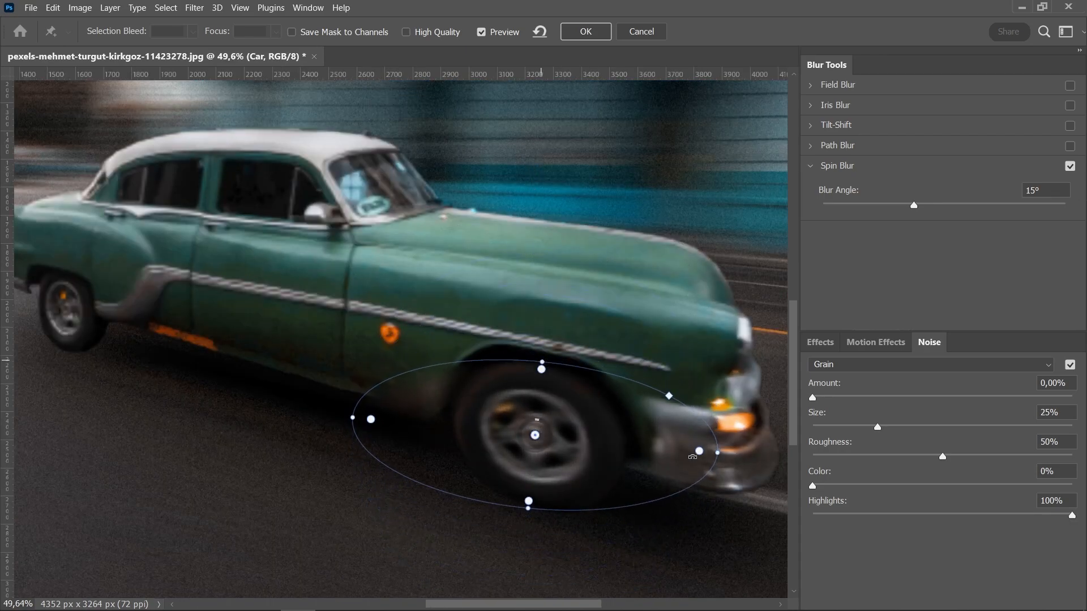
pyautogui.moveTo(692, 457); pyautogui.dragTo(602, 463)
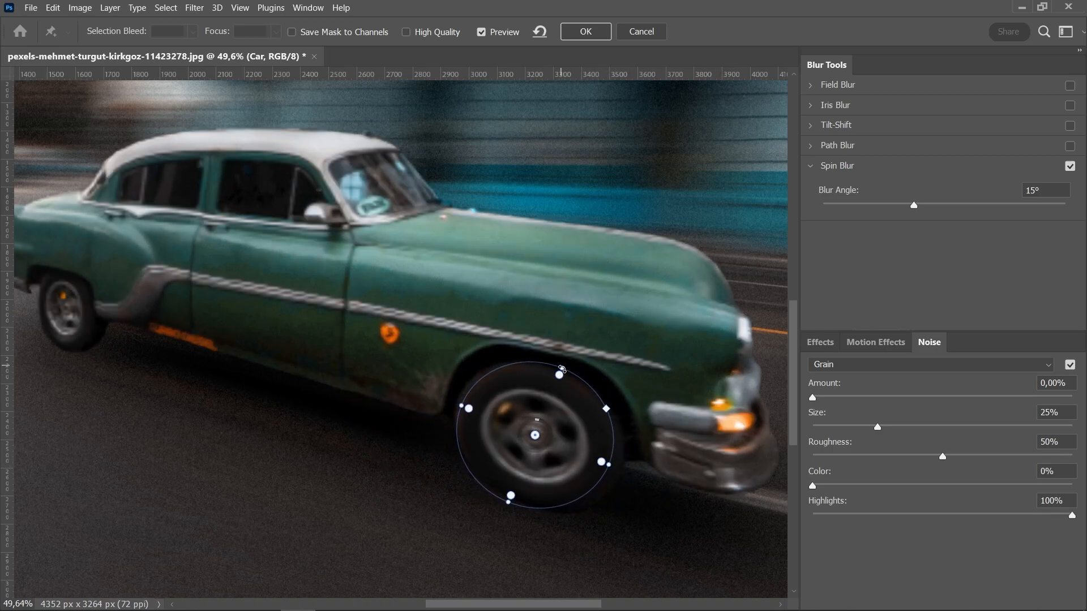
pyautogui.moveTo(561, 370); pyautogui.dragTo(563, 378)
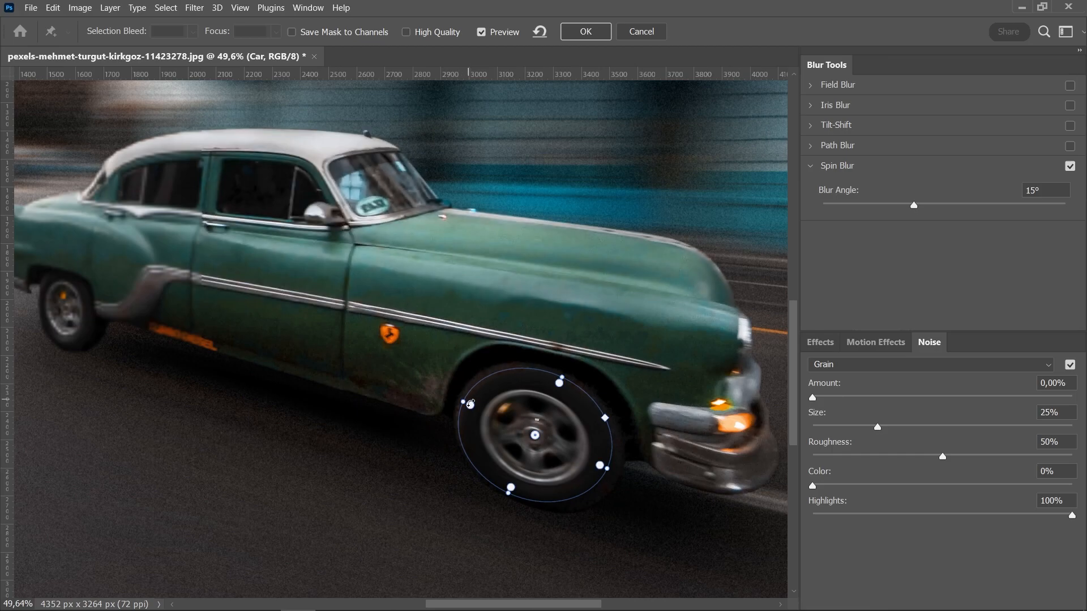
pyautogui.moveTo(471, 404); pyautogui.dragTo(477, 407)
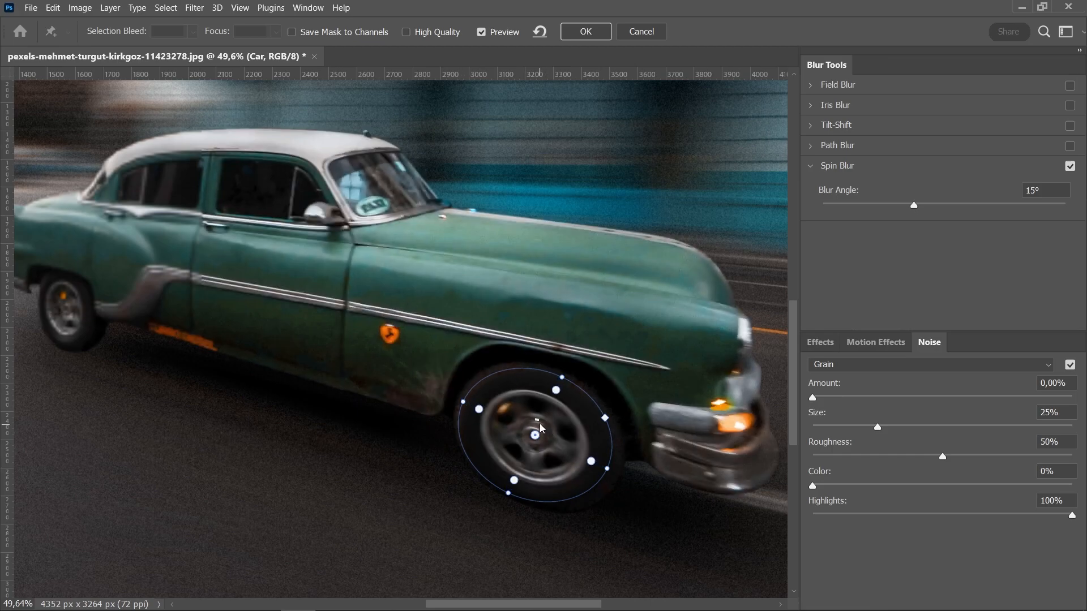
pyautogui.moveTo(539, 422); pyautogui.dragTo(545, 433)
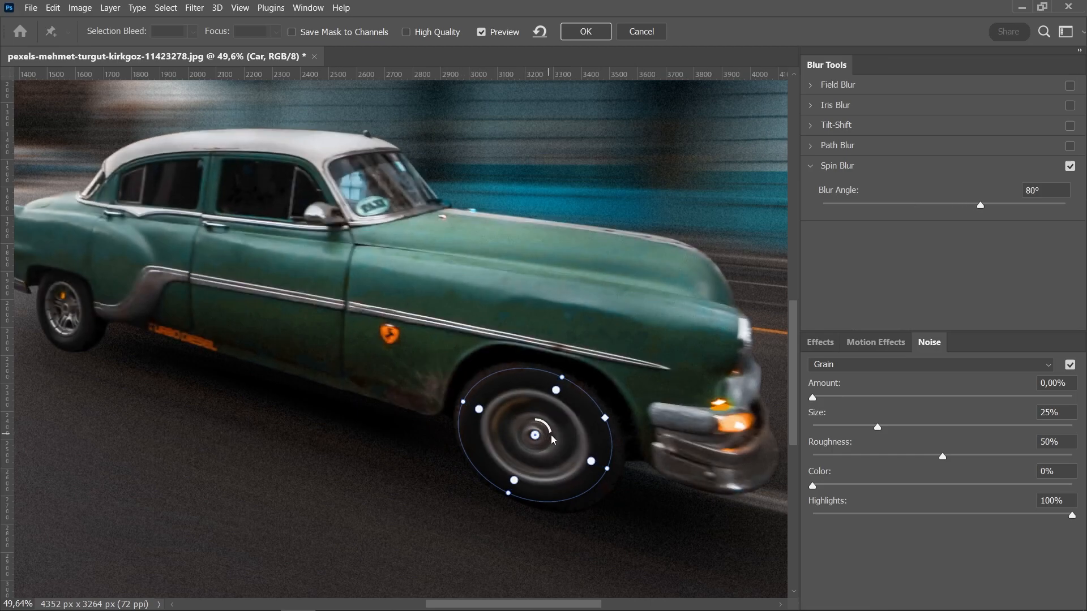
pyautogui.moveTo(552, 435); pyautogui.dragTo(552, 433)
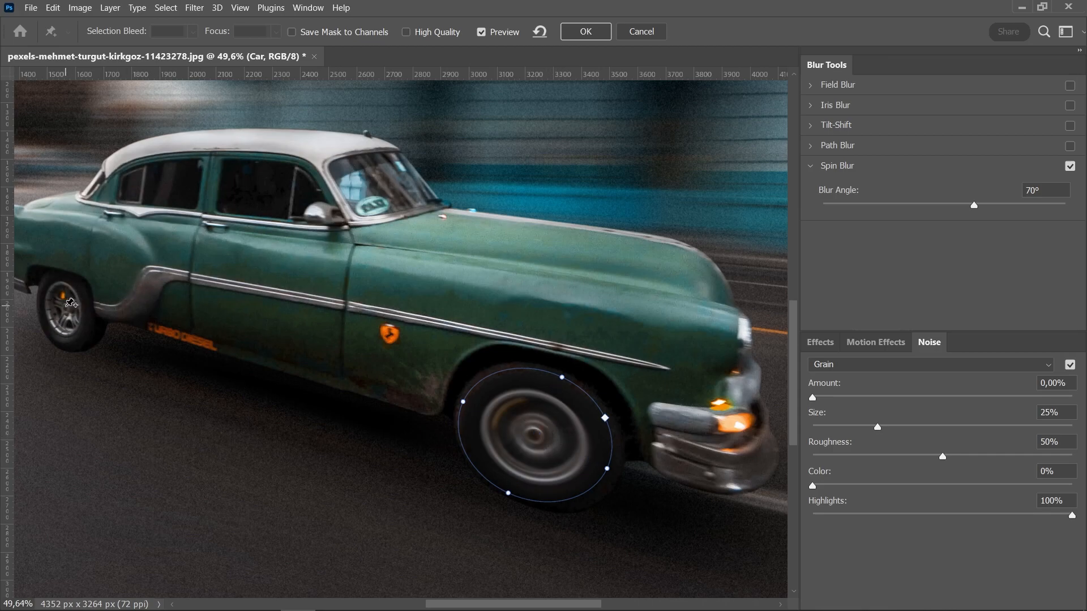
# - Add a second spin blur centered on the rear wheel
pyautogui.click(71, 303)
pyautogui.moveTo(357, 267); pyautogui.dragTo(566, 290)
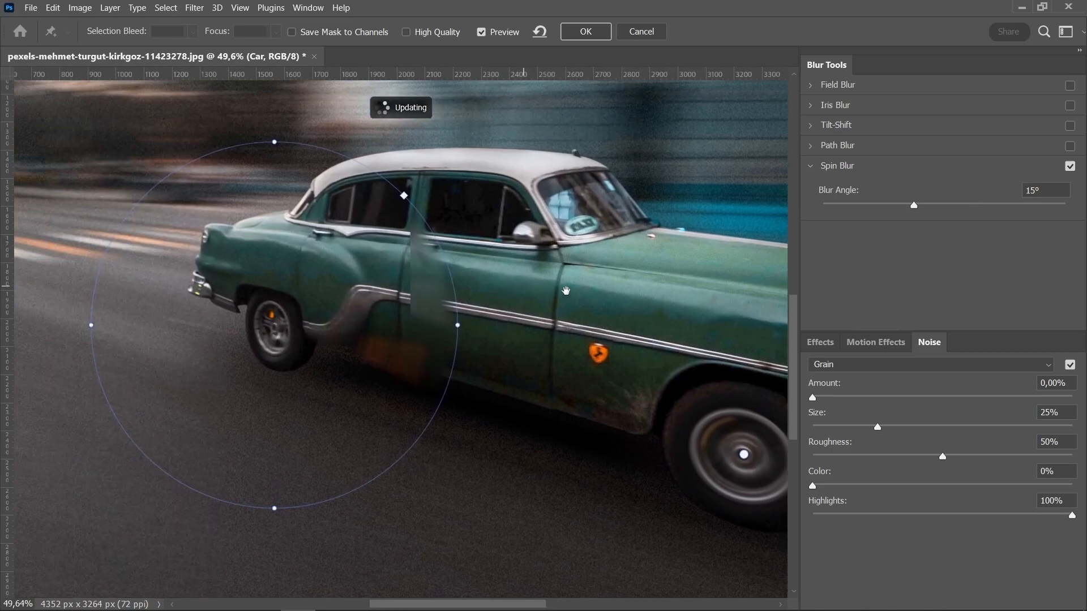
pyautogui.moveTo(373, 166); pyautogui.dragTo(375, 290)
pyautogui.moveTo(552, 361); pyautogui.dragTo(398, 347)
pyautogui.scroll(4, 376, 349)
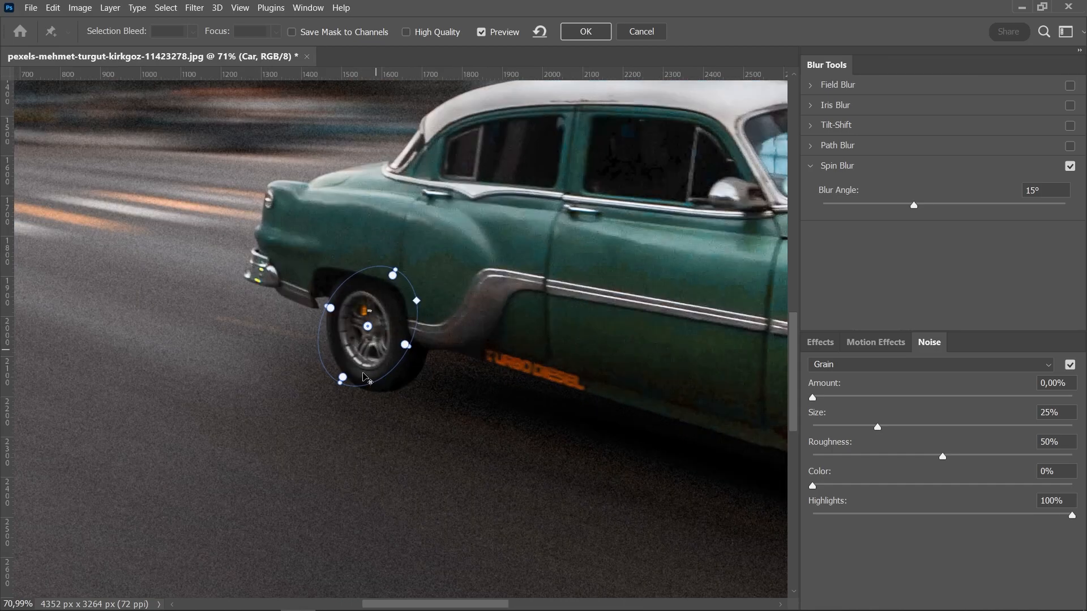
pyautogui.scroll(3, 365, 378)
# - Reshape the rear wheel's spin ellipse to fit the tire, set its angle to 73°, and apply the filter
pyautogui.moveTo(320, 401); pyautogui.dragTo(404, 418)
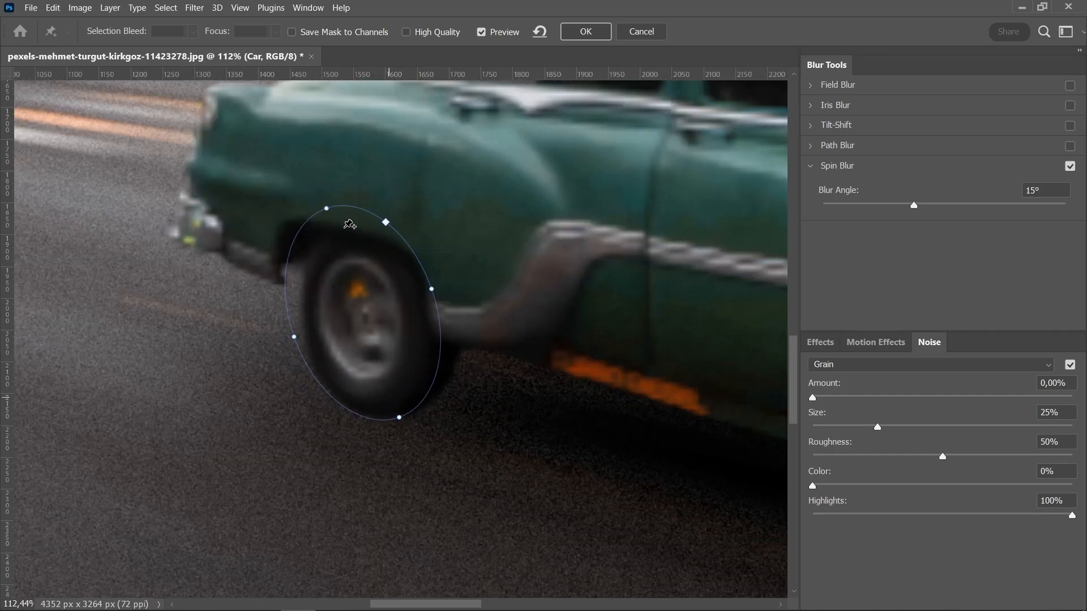
pyautogui.moveTo(329, 207); pyautogui.dragTo(330, 238)
pyautogui.moveTo(363, 311); pyautogui.dragTo(365, 325)
pyautogui.moveTo(434, 297); pyautogui.dragTo(429, 331)
pyautogui.moveTo(402, 402); pyautogui.dragTo(391, 391)
pyautogui.moveTo(373, 320); pyautogui.dragTo(379, 330)
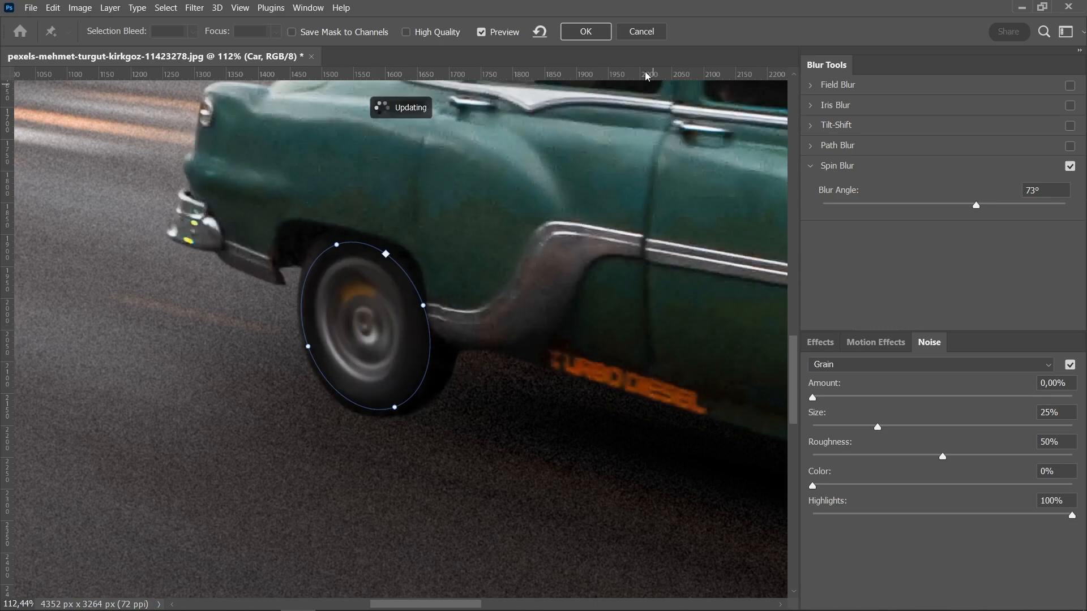
pyautogui.click(586, 31)
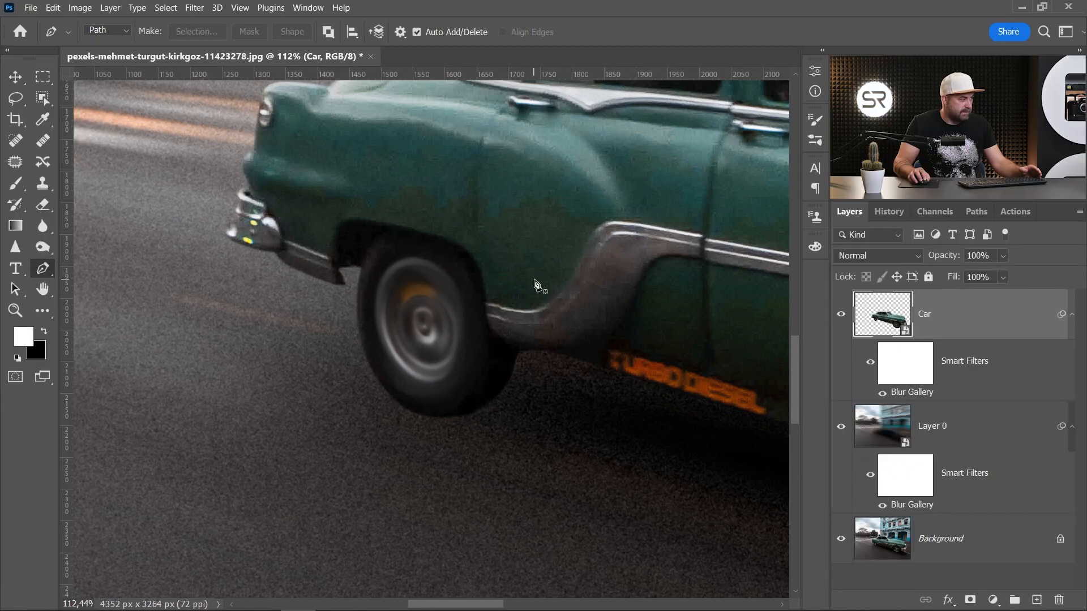
# - Compare the result with the original by toggling the Background layer's visibility on its own
pyautogui.scroll(-8, 538, 285)
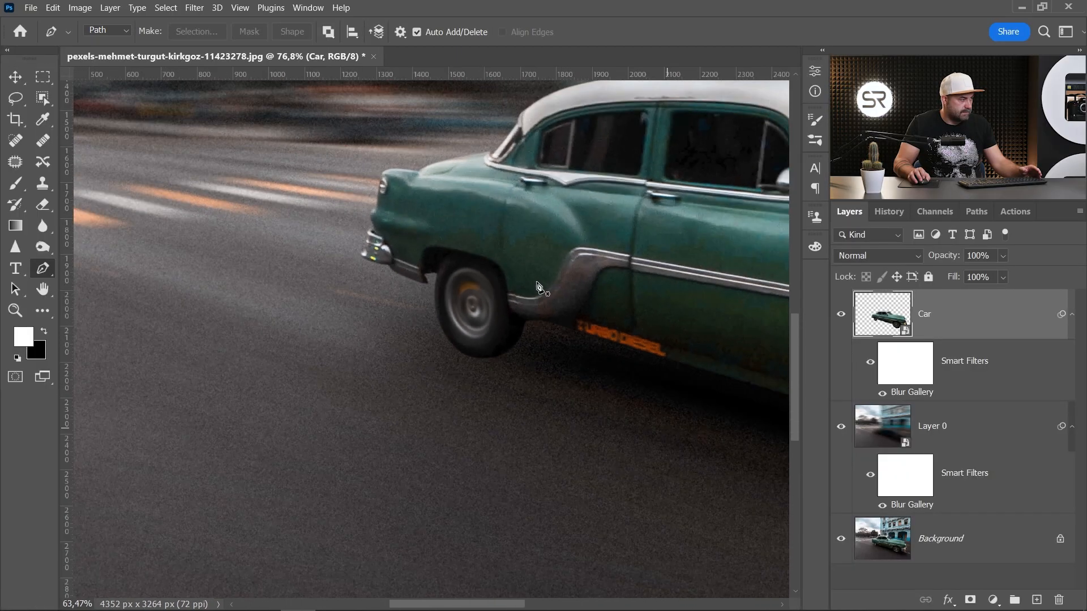
pyautogui.scroll(2, 567, 286)
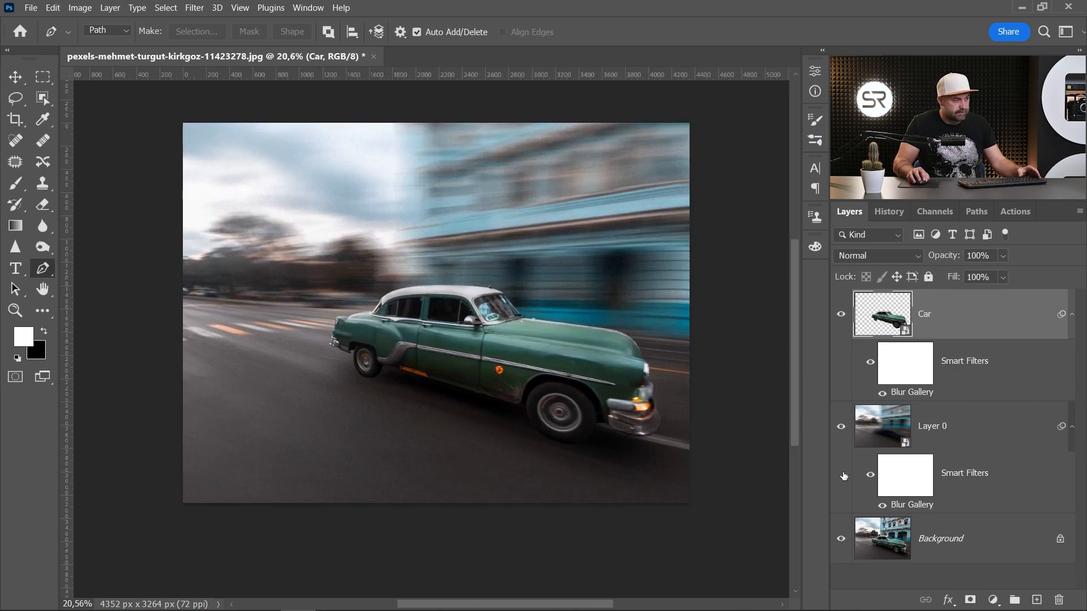
pyautogui.moveTo(534, 303); pyautogui.dragTo(522, 322)
pyautogui.keyDown('alt'); pyautogui.click(841, 540); pyautogui.keyUp('alt')
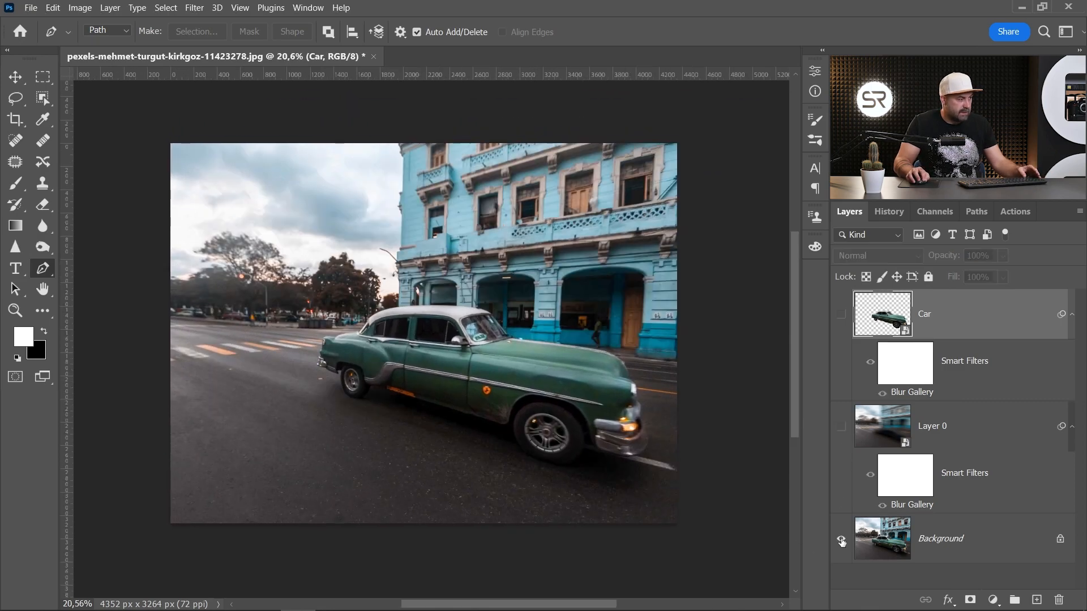
pyautogui.keyDown('alt'); pyautogui.click(841, 540); pyautogui.keyUp('alt')
pyautogui.keyDown('alt'); pyautogui.click(844, 543); pyautogui.keyUp('alt')
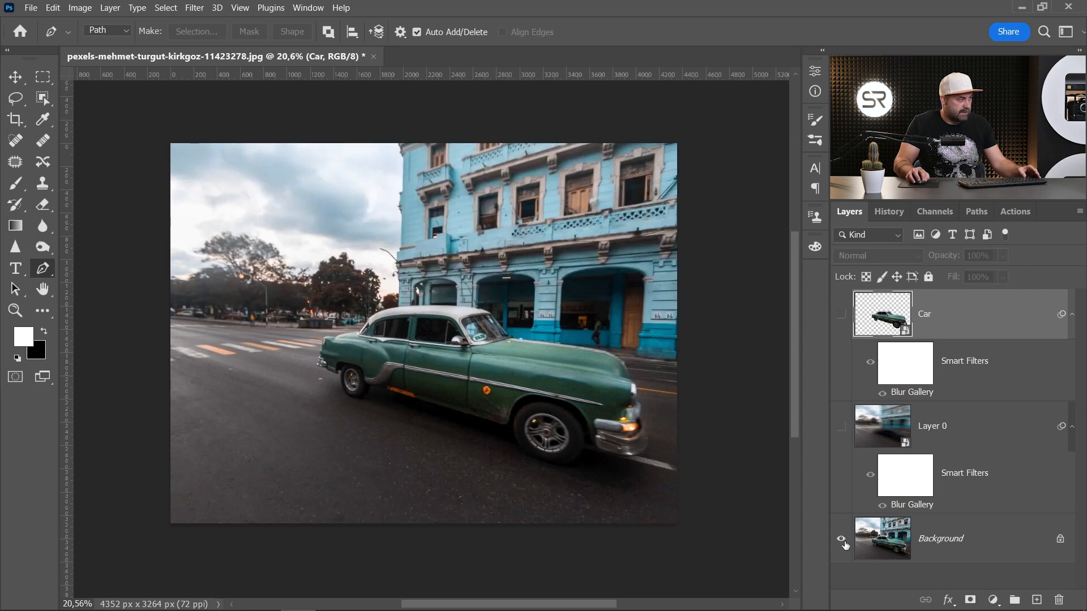
pyautogui.keyDown('alt'); pyautogui.click(846, 545); pyautogui.keyUp('alt')
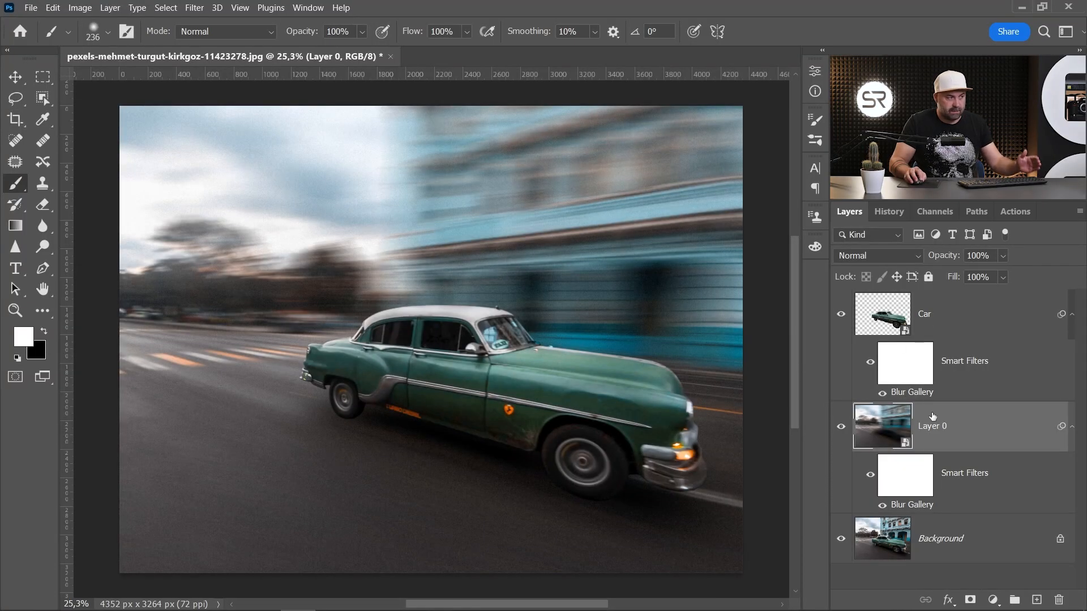
# - Reopen the car layer's Blur Gallery, enable Path Blur, and draw two blur paths along the car's roofline and lower body
pyautogui.doubleClick(912, 392)
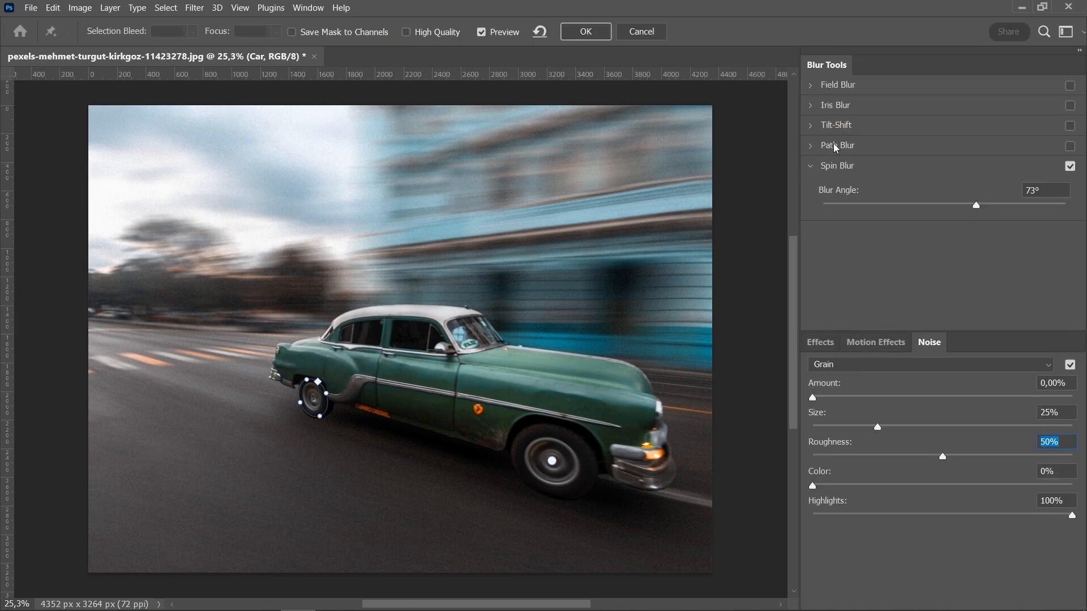
pyautogui.click(835, 147)
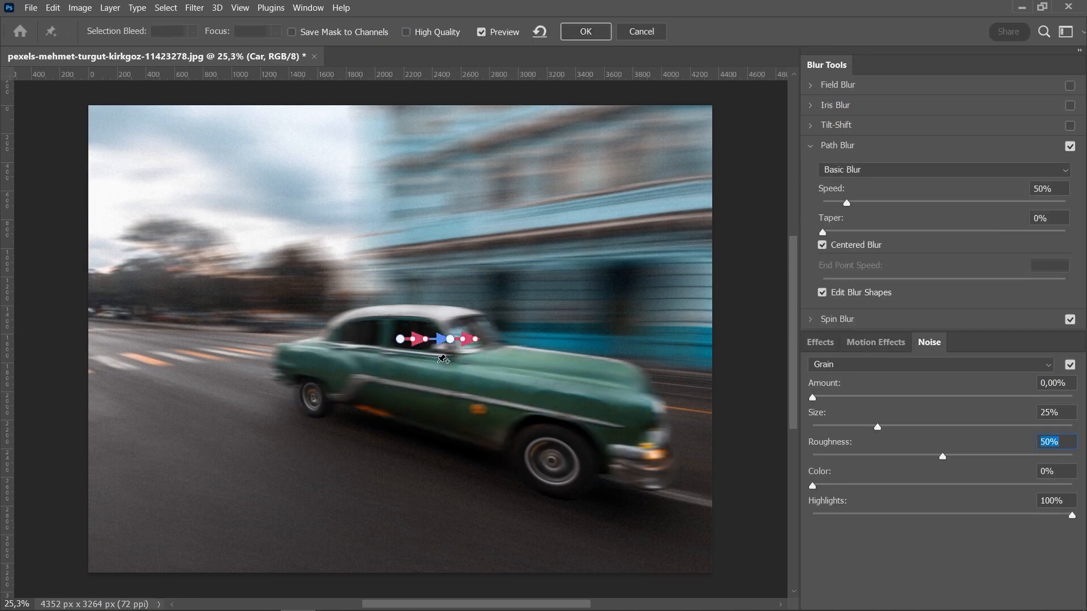
pyautogui.moveTo(400, 339); pyautogui.dragTo(630, 370)
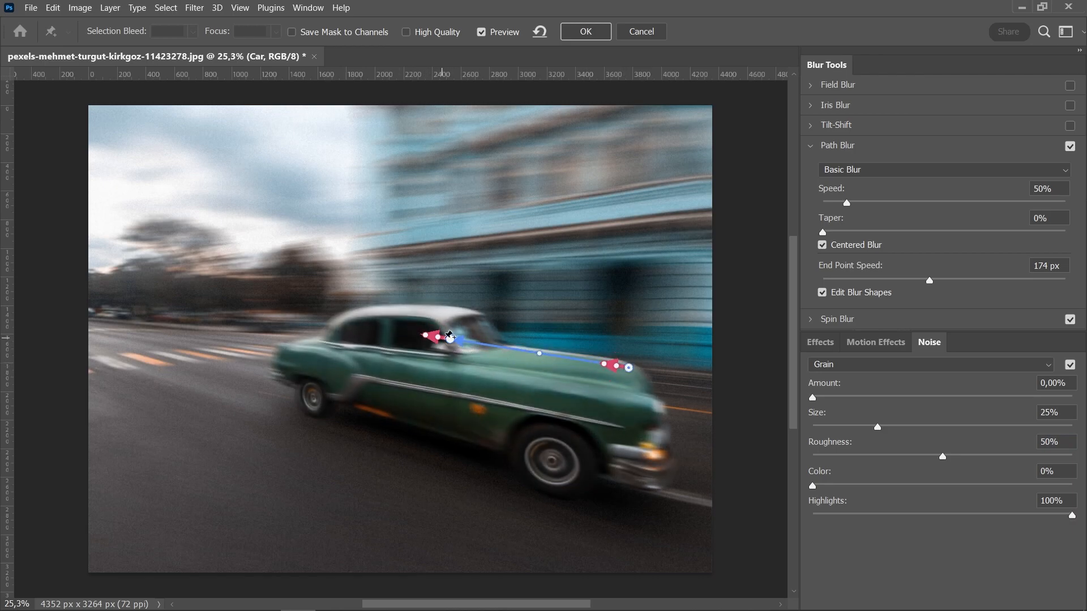
pyautogui.moveTo(450, 339); pyautogui.dragTo(309, 330)
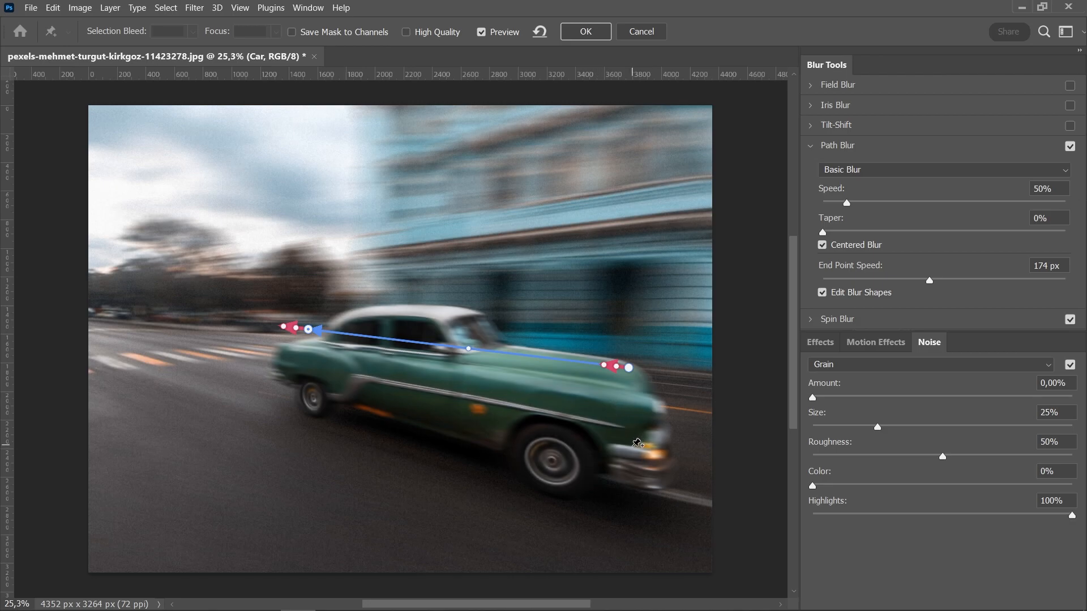
pyautogui.click(624, 455)
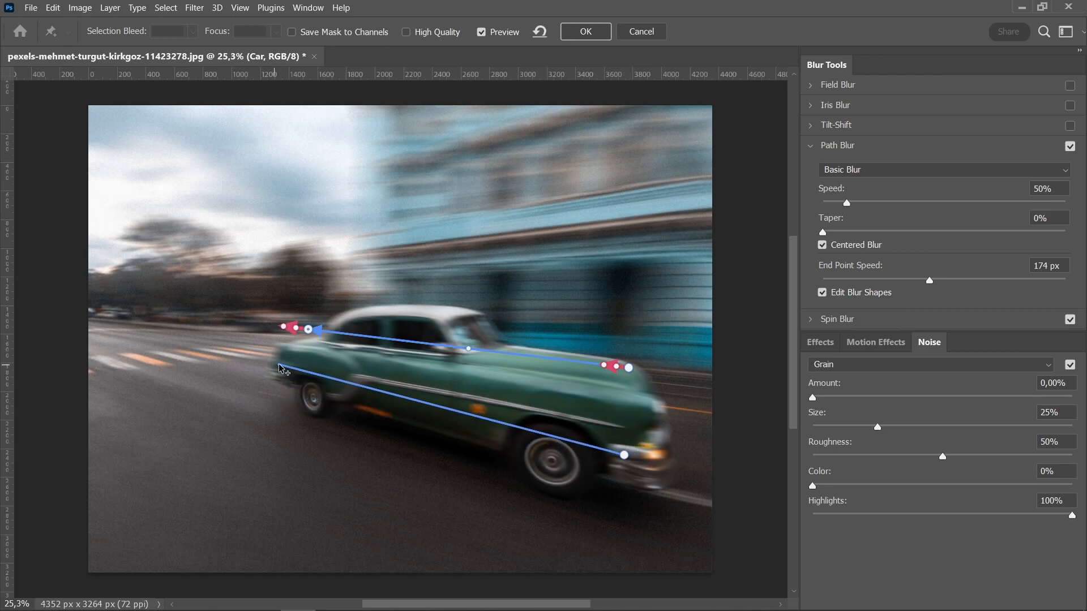
pyautogui.doubleClick(280, 365)
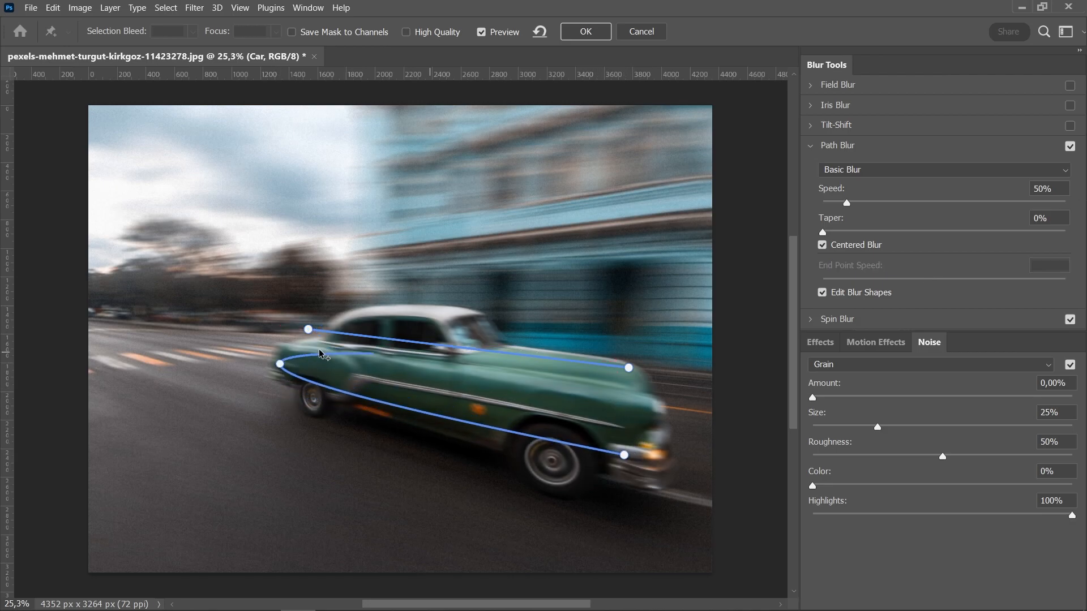
# - Set the End Point Speed of both paths' front ends to 0 px
pyautogui.click(611, 454)
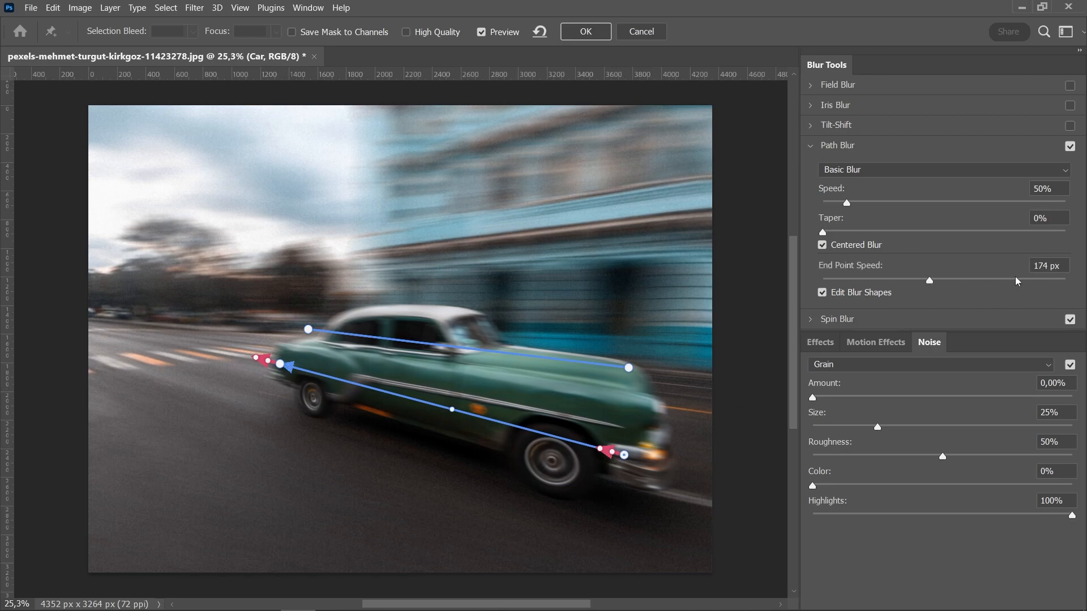
pyautogui.write('0')
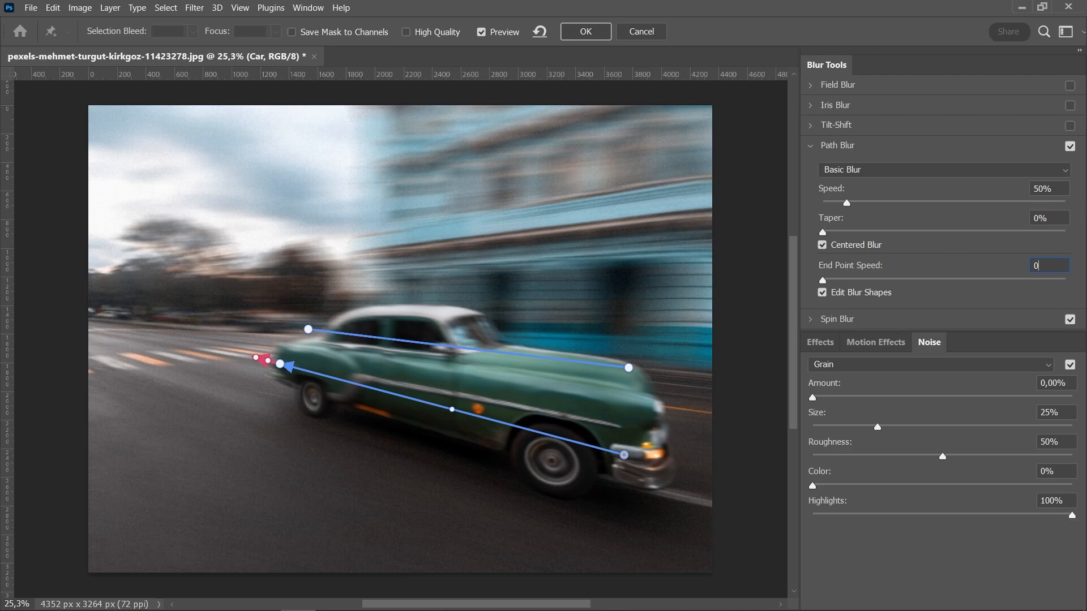
pyautogui.click(629, 369)
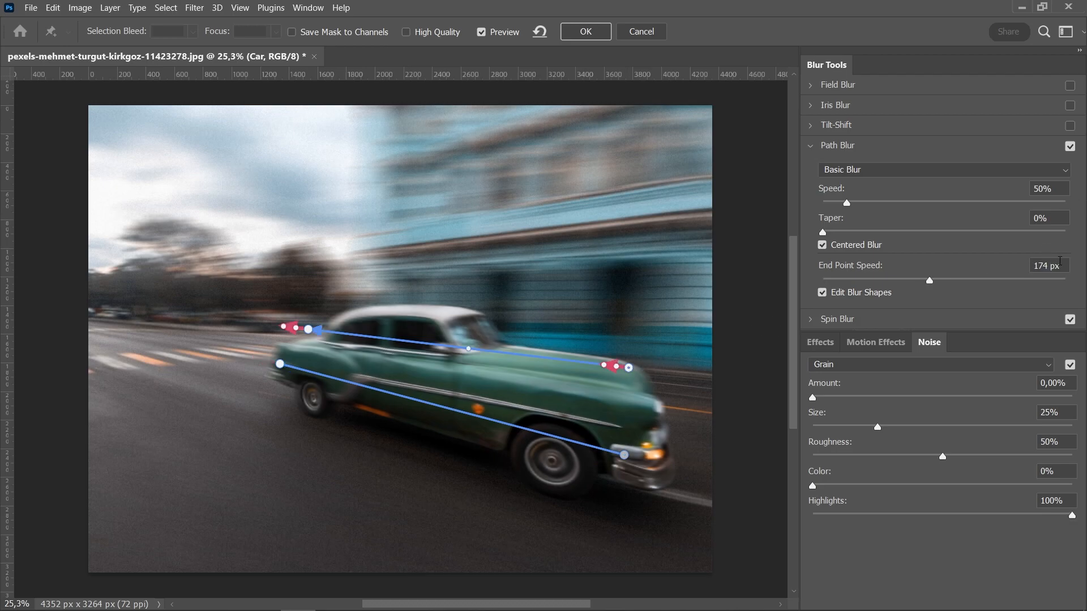
pyautogui.write('0')
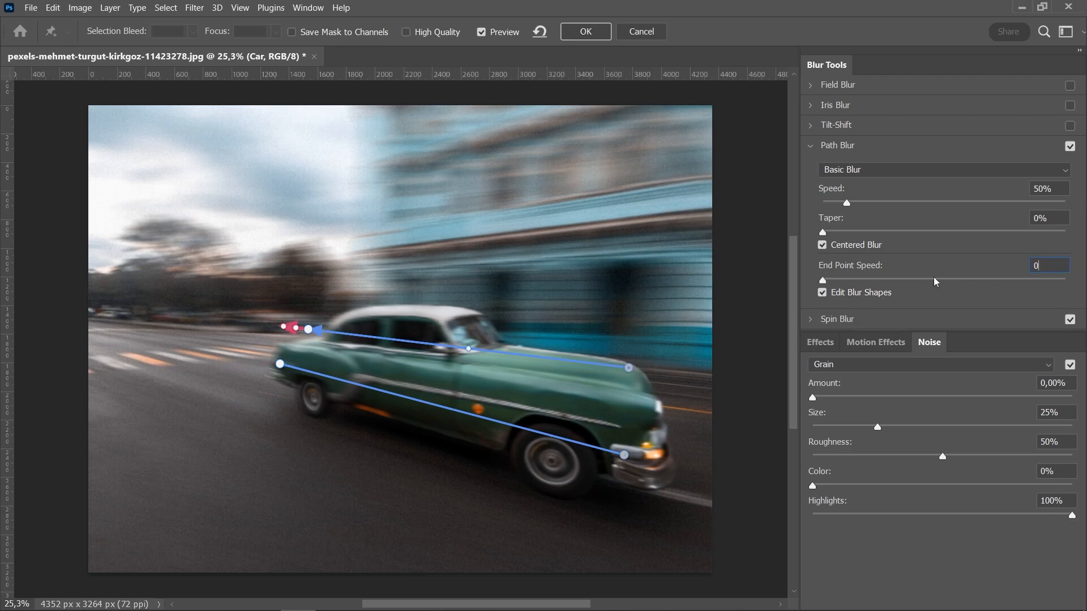
# - Set the End Point Speed of both paths' rear ends to 50 px and apply the filter
pyautogui.click(280, 364)
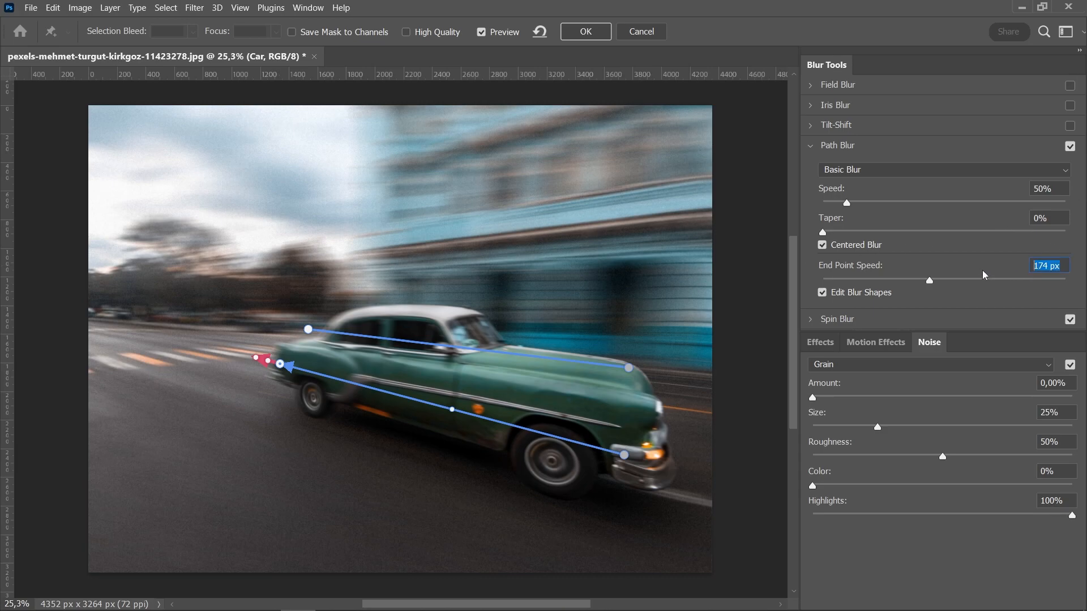
pyautogui.write('50')
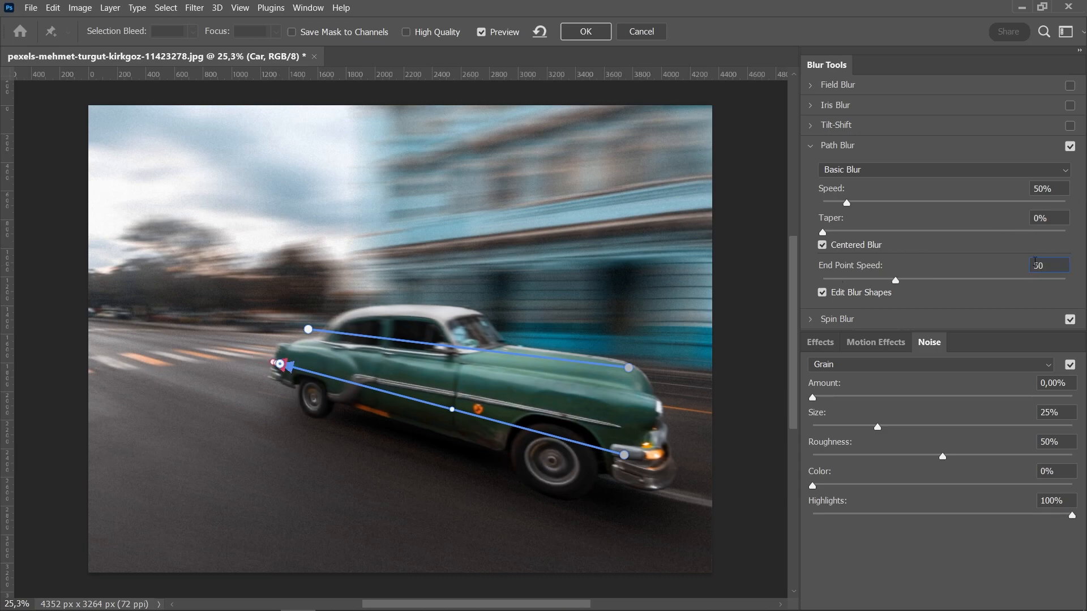
pyautogui.write('70')
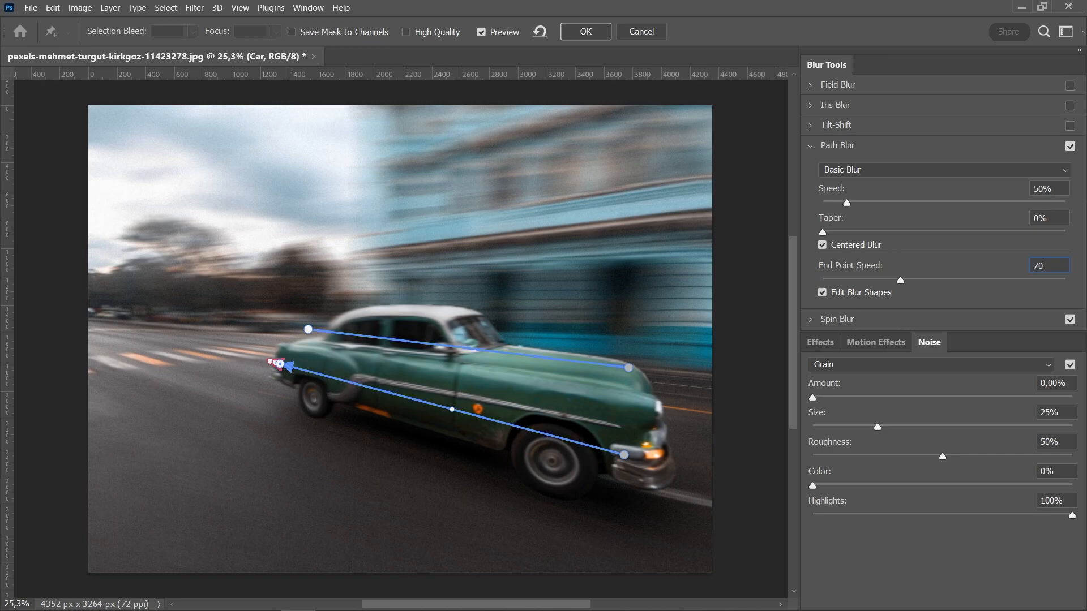
pyautogui.press('BackSpace')
pyautogui.press('BackSpace')
pyautogui.write('50')
pyautogui.click(307, 331)
pyautogui.write('50')
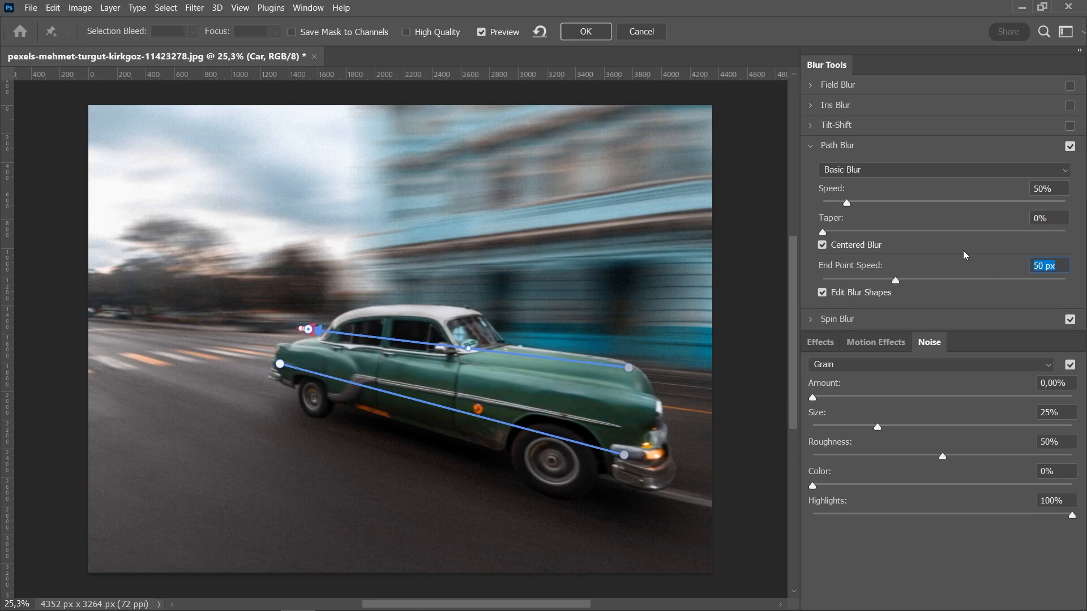
pyautogui.press('Return')
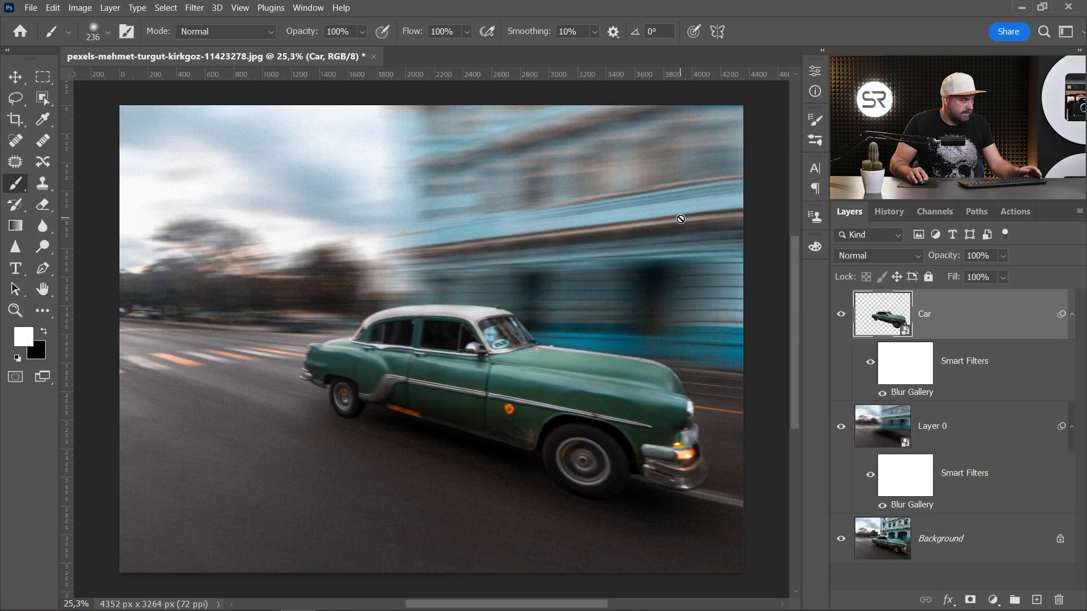
# - Inspect the car's blur up close and compare with the original by showing only the Background layer and restoring all layers
pyautogui.scroll(3, 313, 376)
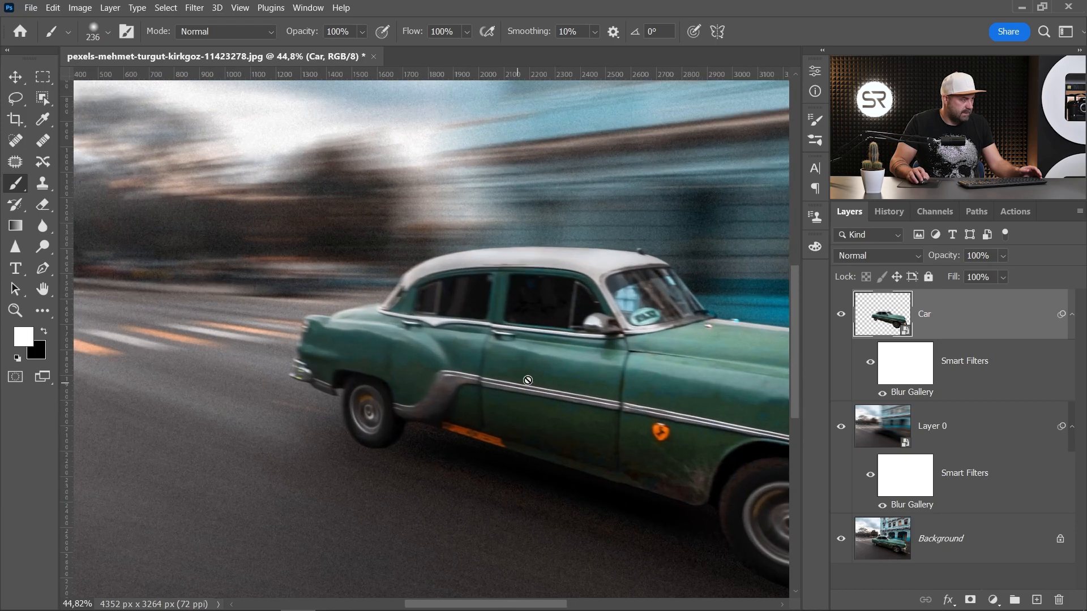
pyautogui.scroll(2, 451, 348)
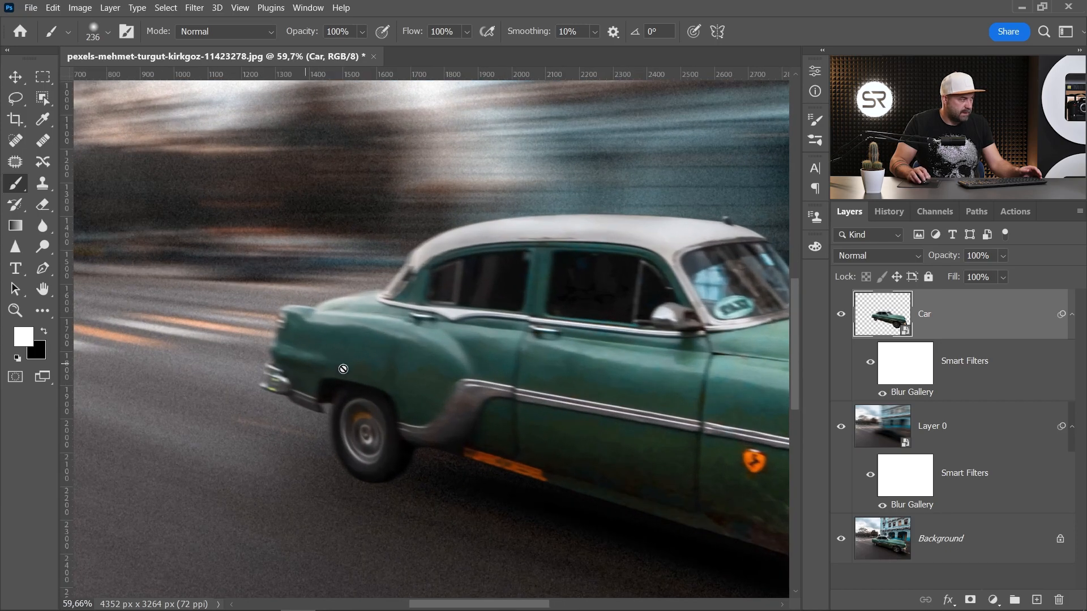
pyautogui.scroll(-2, 483, 351)
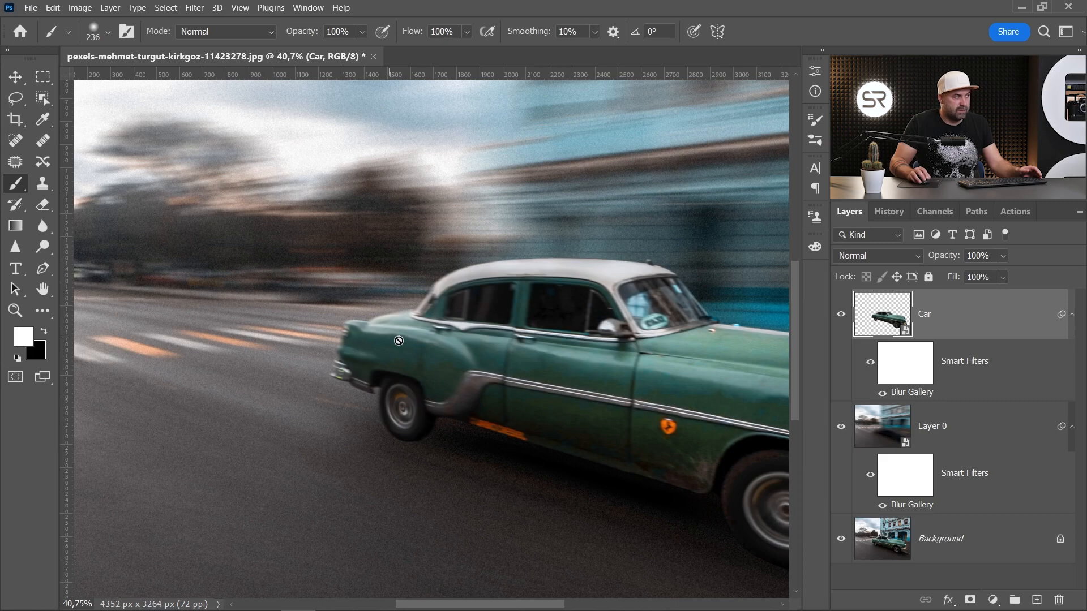
pyautogui.scroll(-3, 352, 340)
pyautogui.scroll(1, 352, 340)
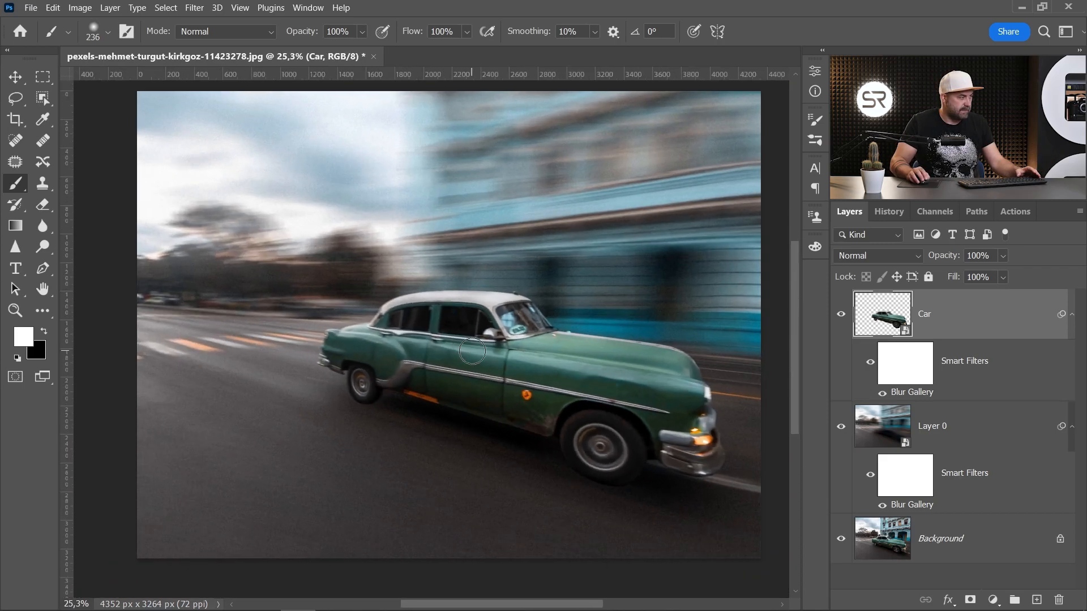
pyautogui.scroll(-1, 352, 340)
pyautogui.keyDown('alt'); pyautogui.click(849, 543); pyautogui.keyUp('alt')
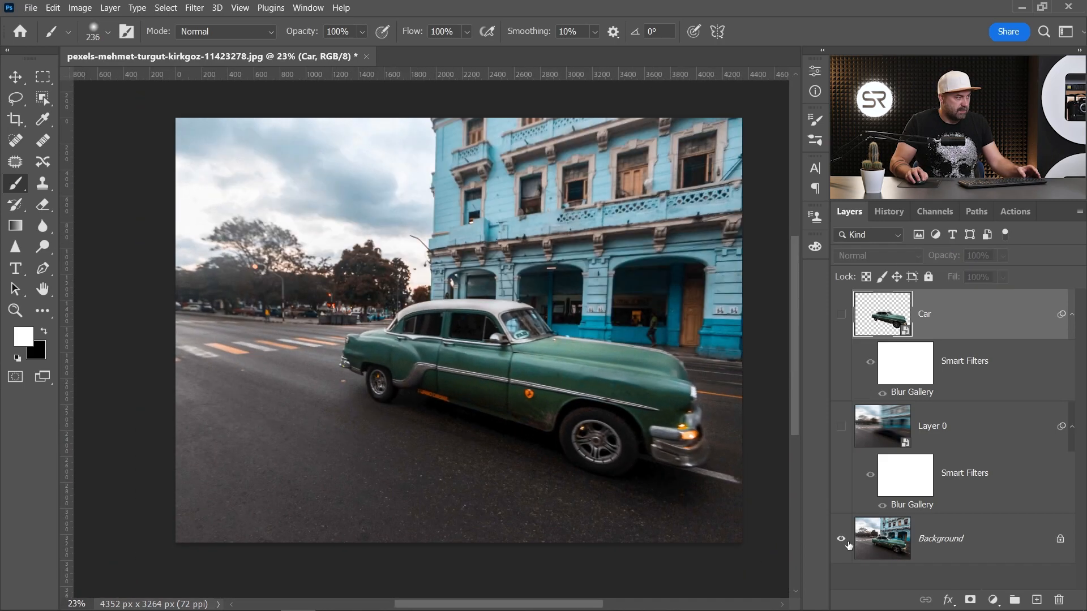
pyautogui.keyDown('alt'); pyautogui.click(849, 544); pyautogui.keyUp('alt')
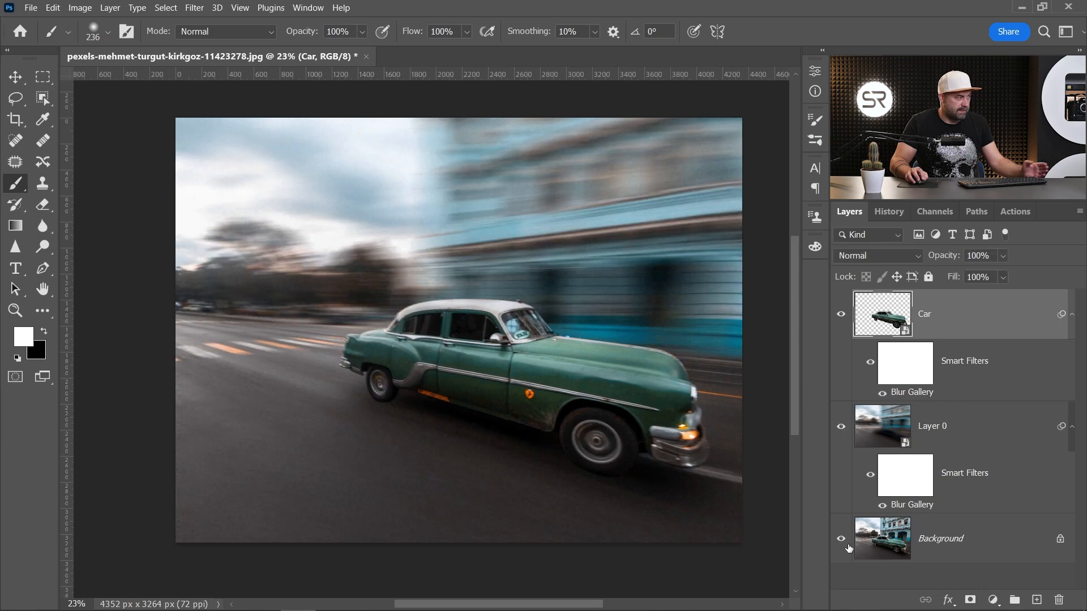